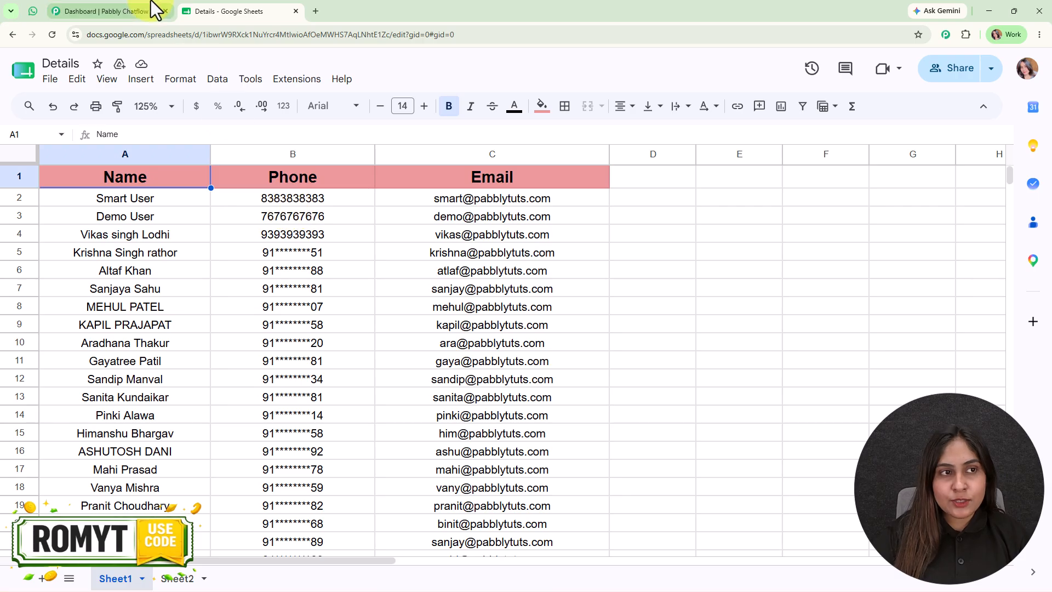
Review the grocery deals message in WhatsApp, the contact columns in the Details sheet, and the Pabbly Chatflow dashboard.
click(32, 11)
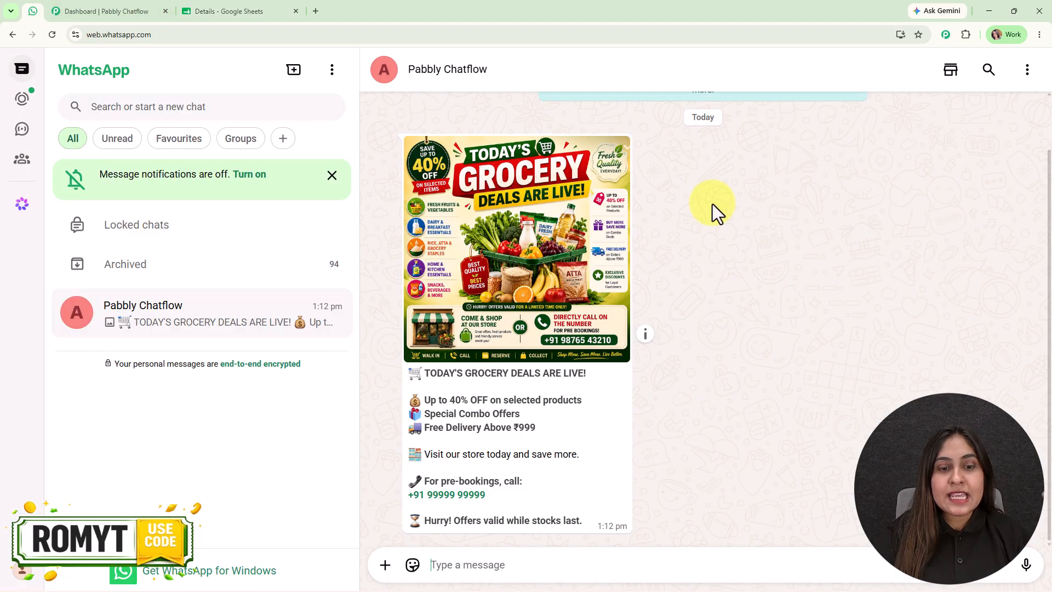
click(228, 11)
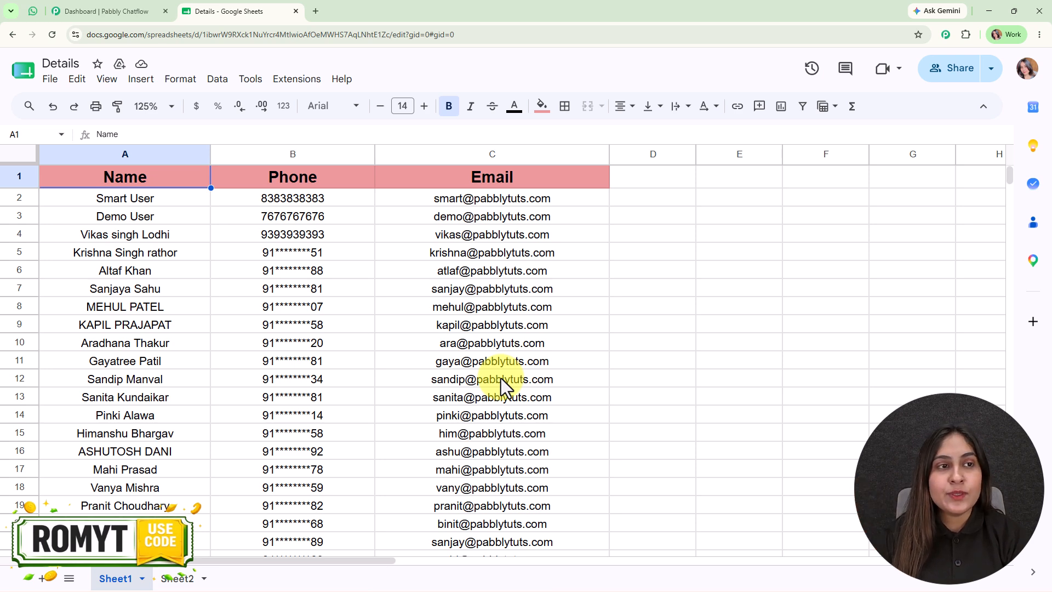
click(85, 10)
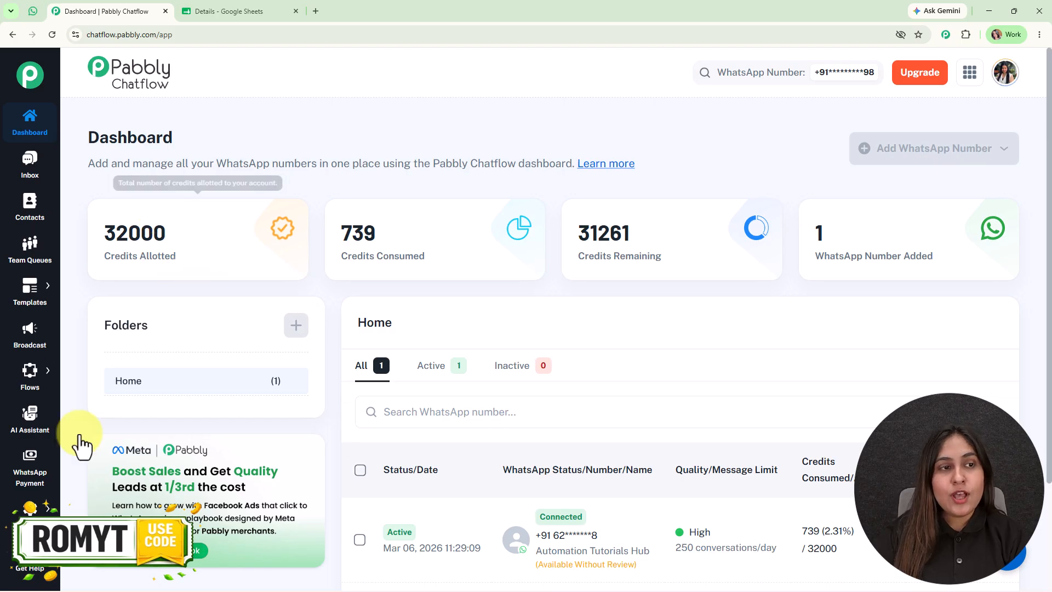
Open pabbly.com/chatflow in a new browser tab and sign in to reach the All Pabbly Apps page.
click(314, 11)
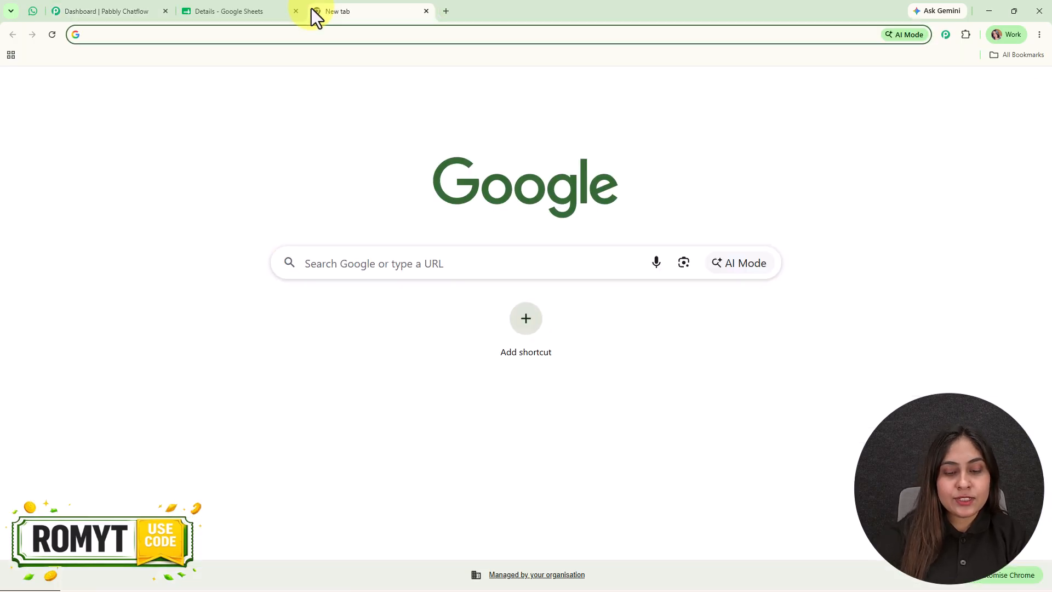
text(pabbly.com/connect)
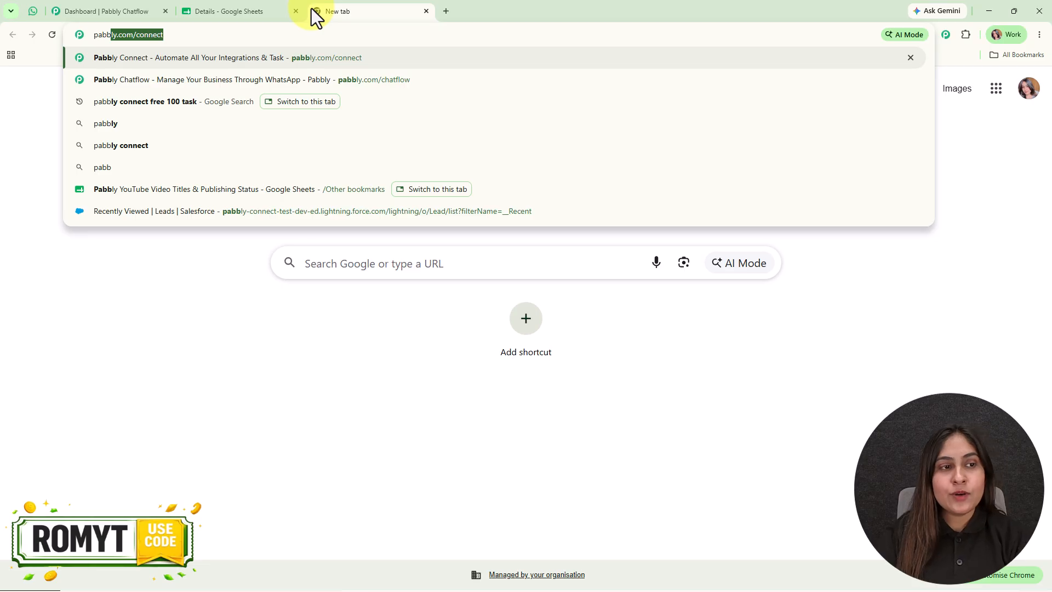
click(570, 80)
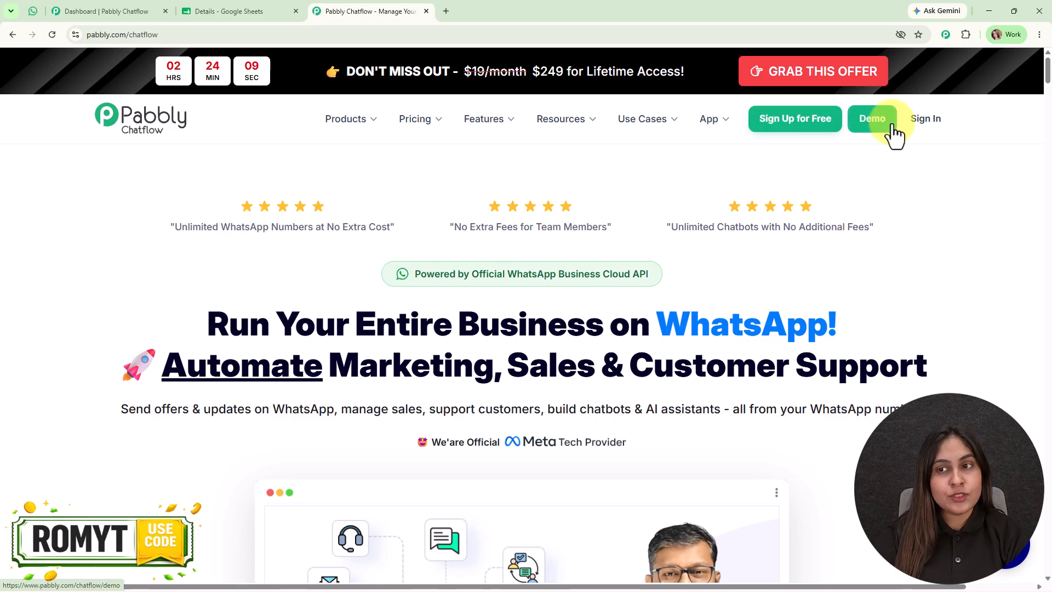
click(932, 133)
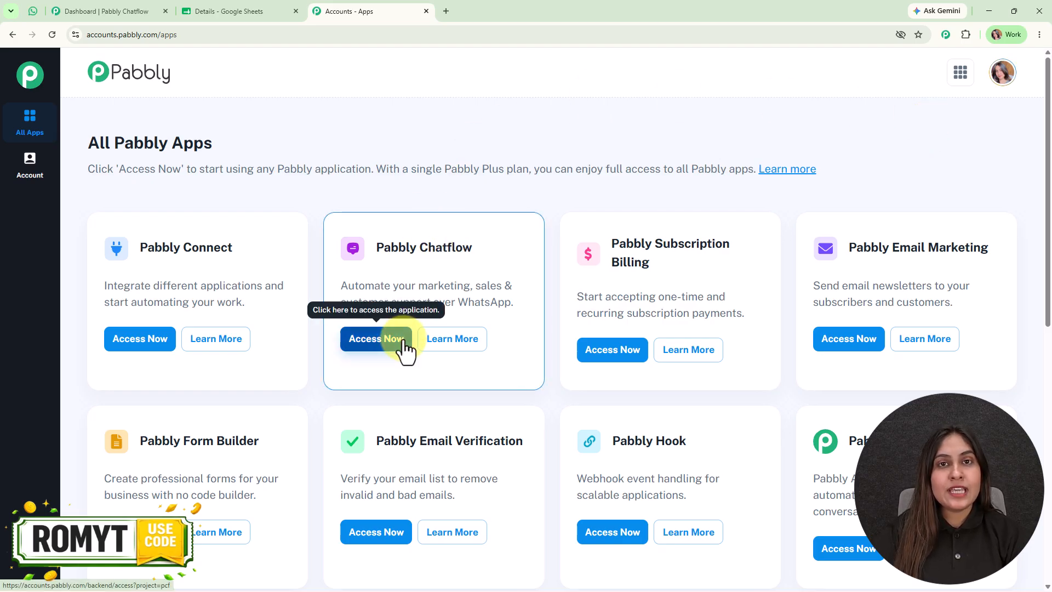
Look over the connected WhatsApp number on the Chatflow dashboard and the received grocery deals message in WhatsApp.
click(57, 4)
scroll(279, 454, down, 3)
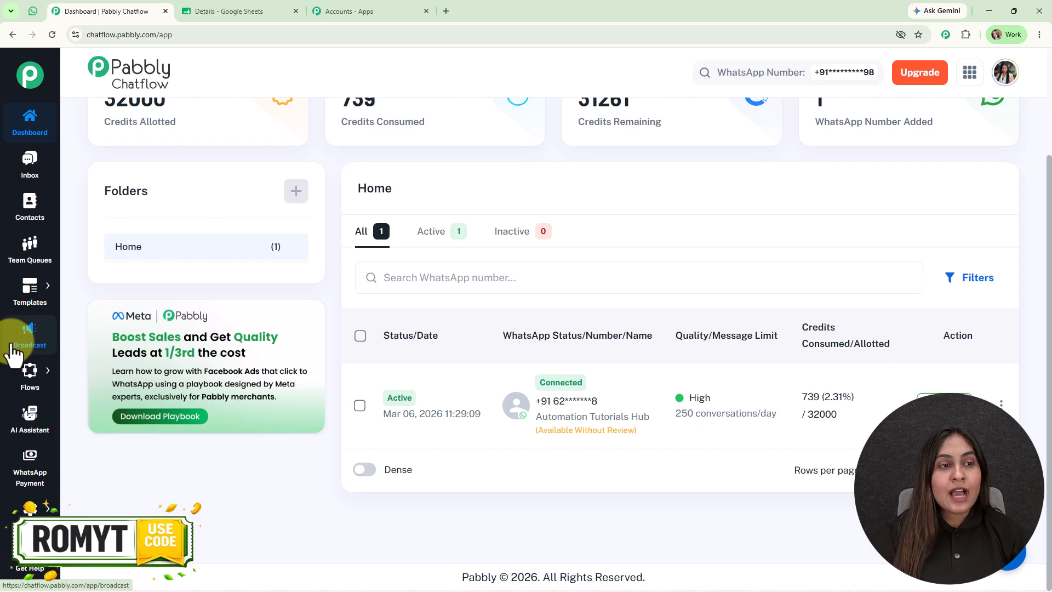
click(34, 10)
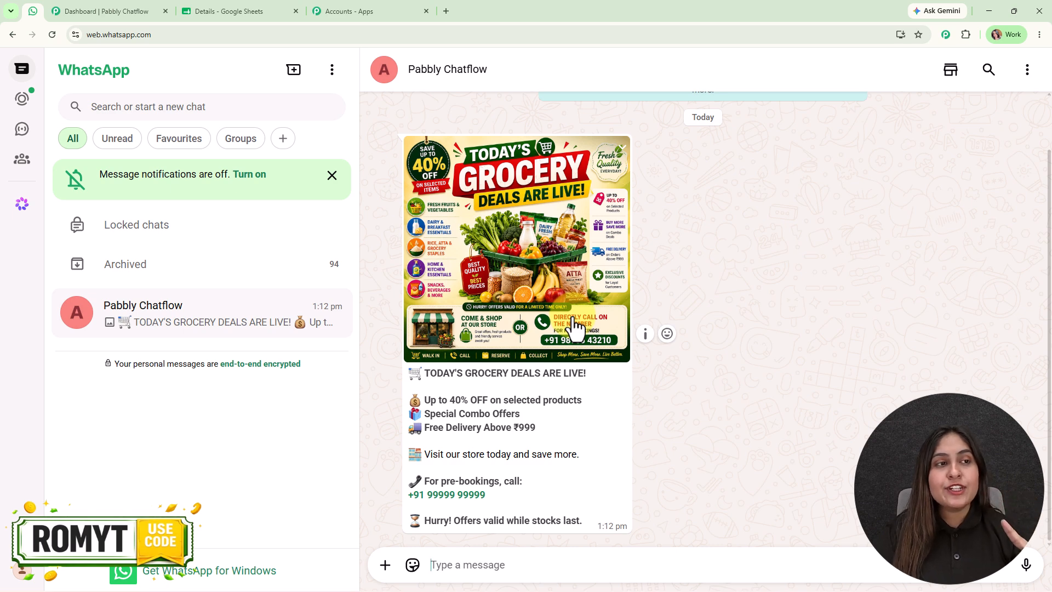
Search the Chatflow templates list for "groc" and preview the grocery_deals template.
click(146, 11)
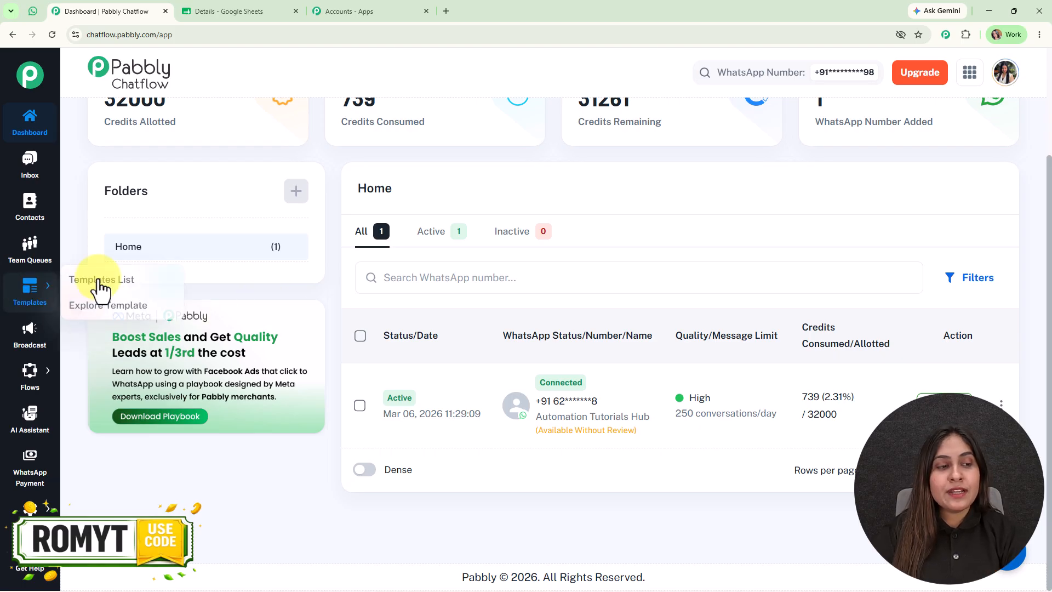
click(101, 282)
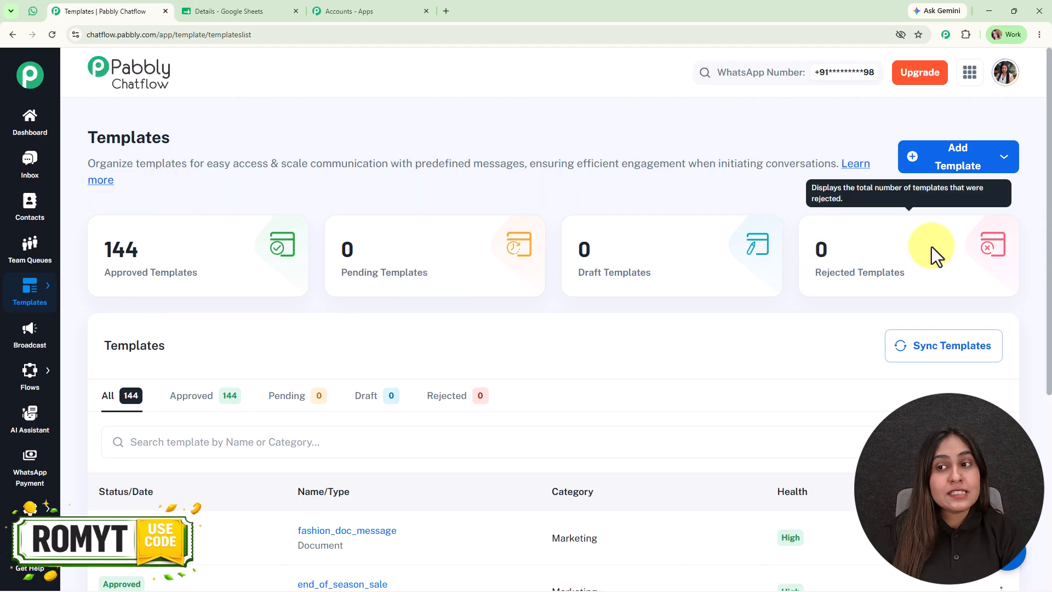
scroll(275, 334, down, 3)
click(266, 278)
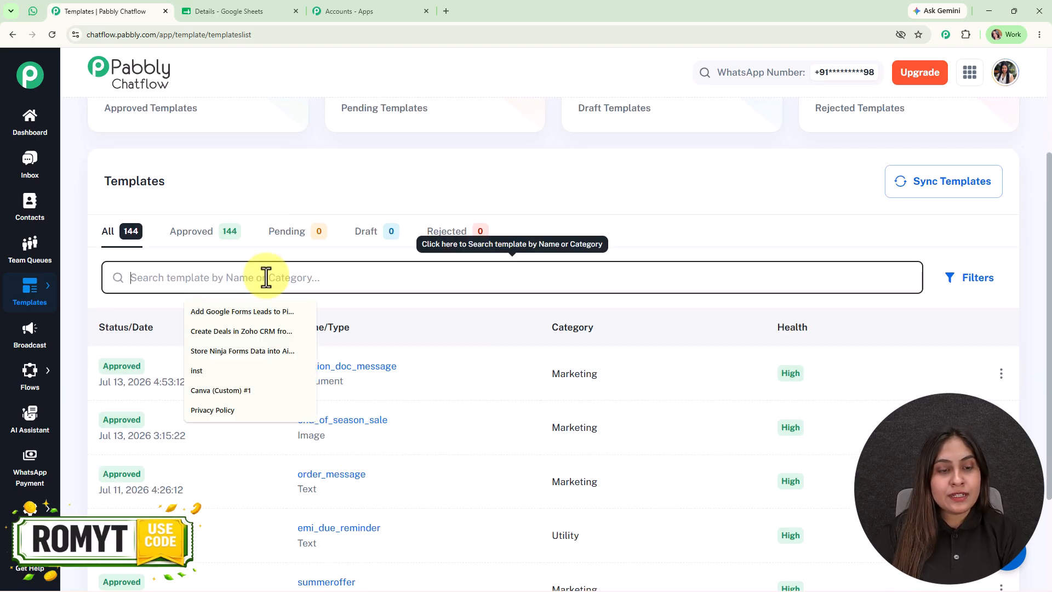
text(groc)
click(334, 441)
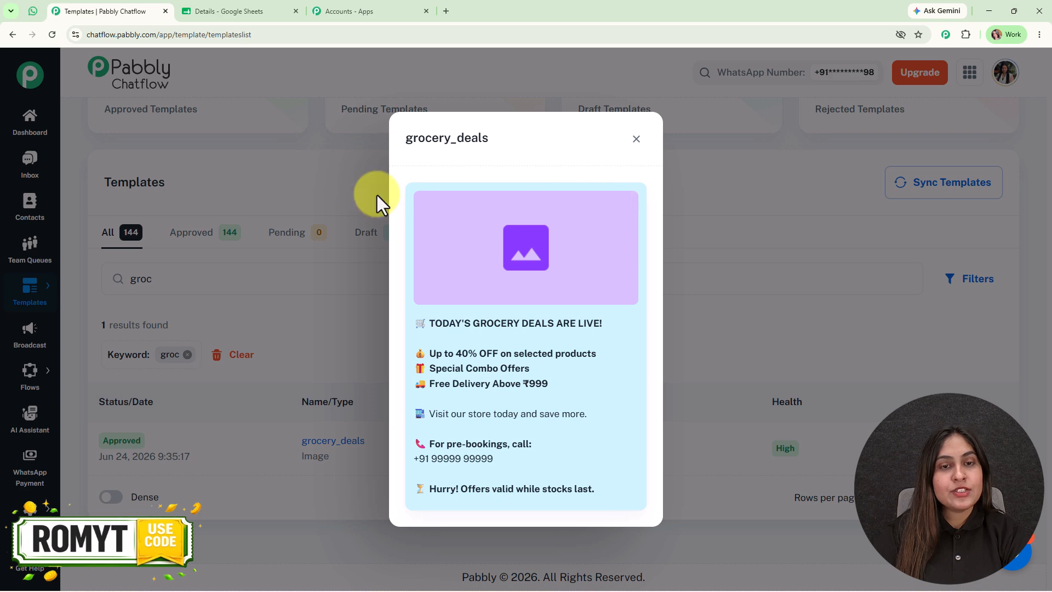
click(634, 140)
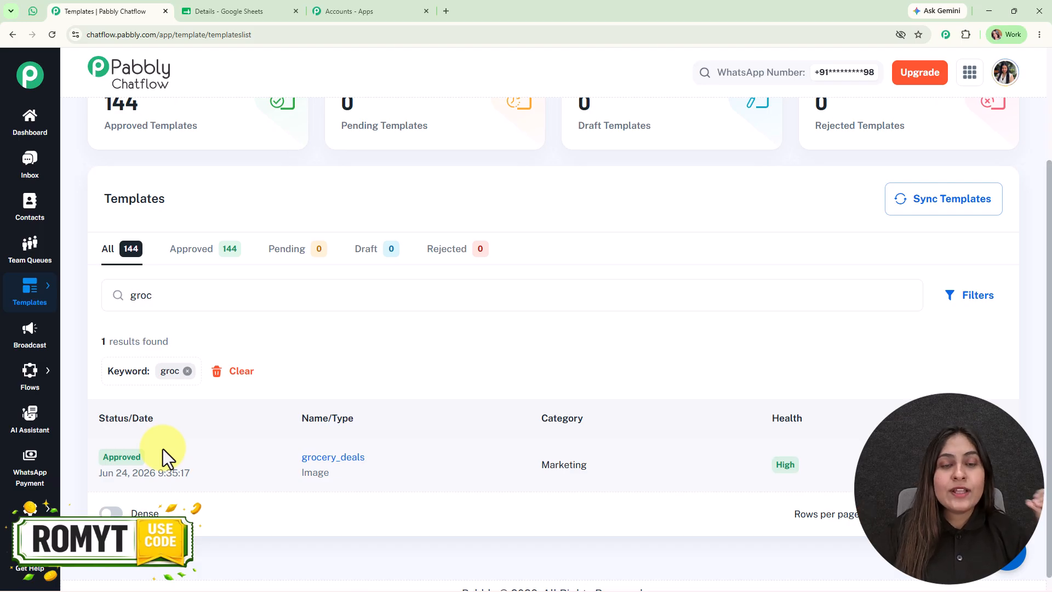
Start a new broadcast of type Broadcast Campaign and enter a broadcast name beginning with "New Grocery".
click(25, 344)
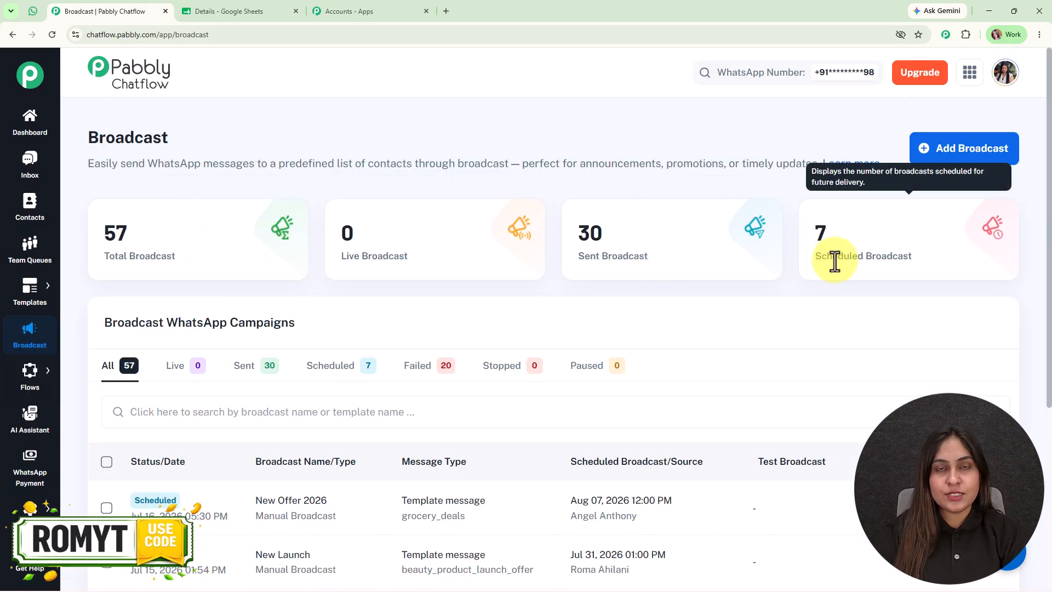
click(944, 148)
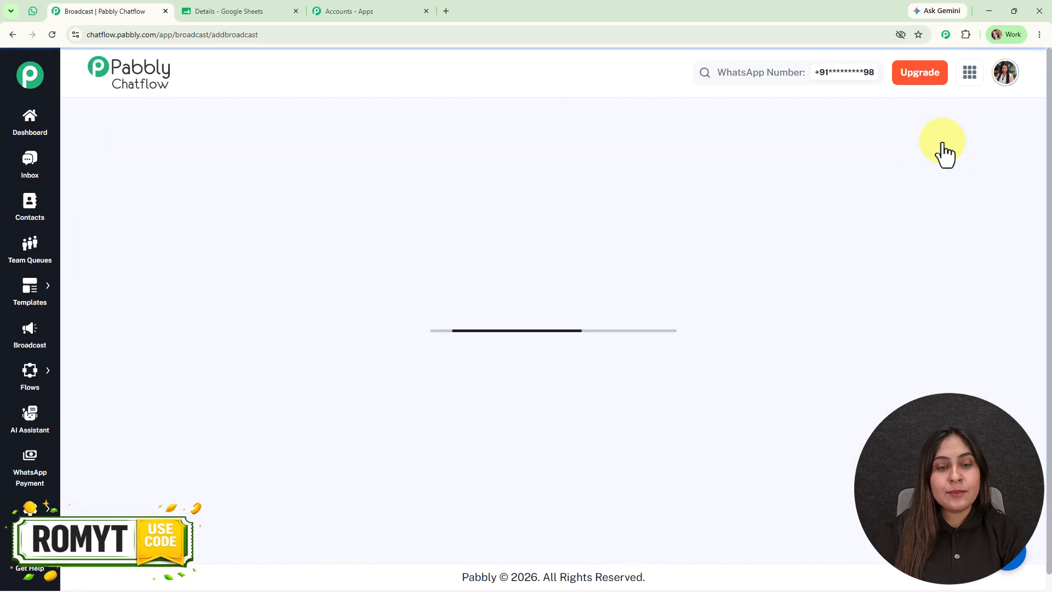
drag(87, 137, 344, 143)
scroll(450, 308, down, 2)
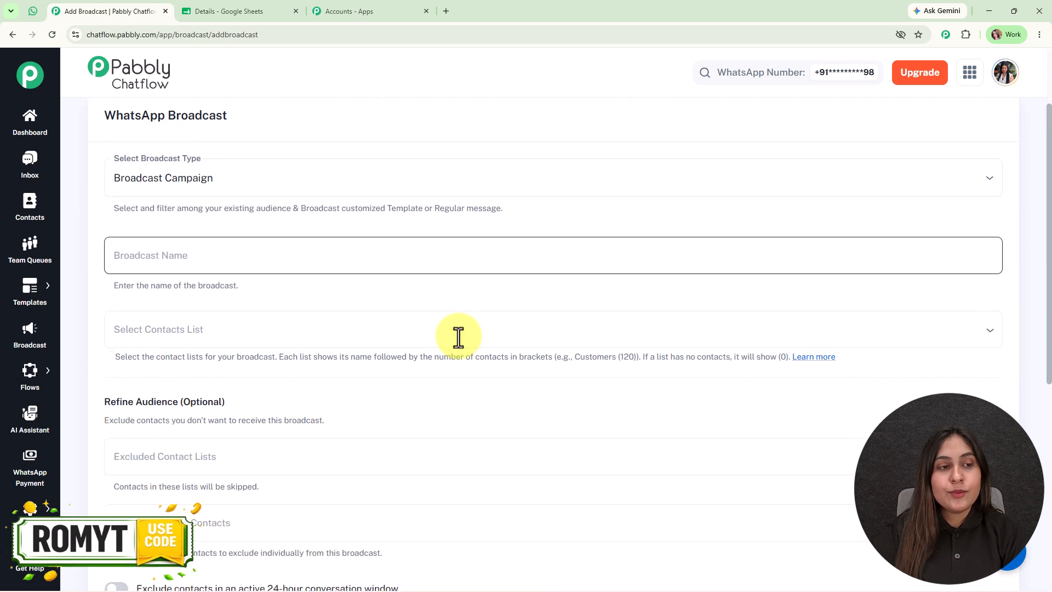
click(356, 188)
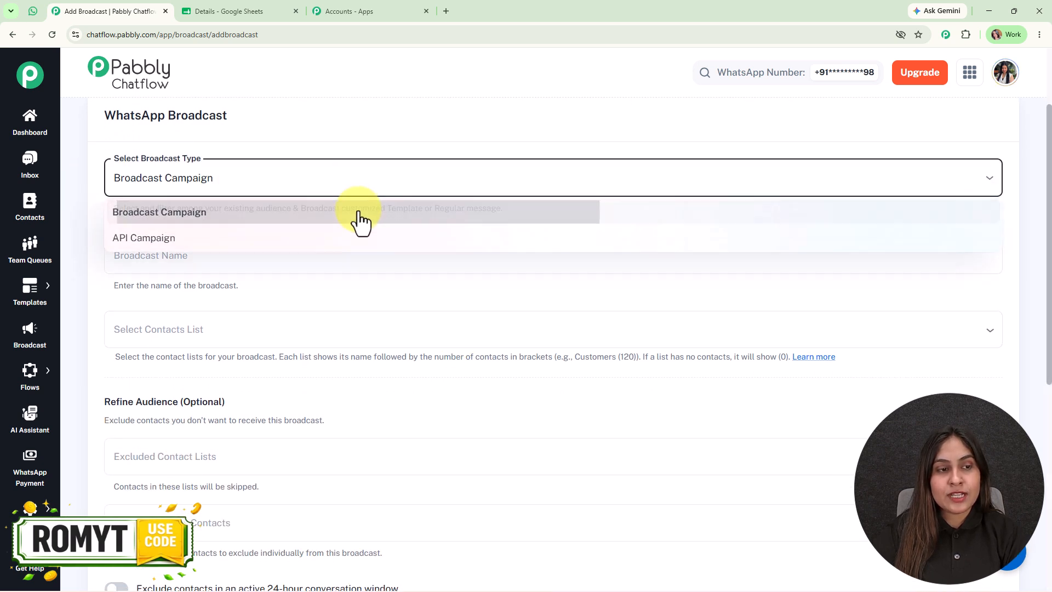
click(359, 216)
scroll(329, 241, down, 1)
click(290, 206)
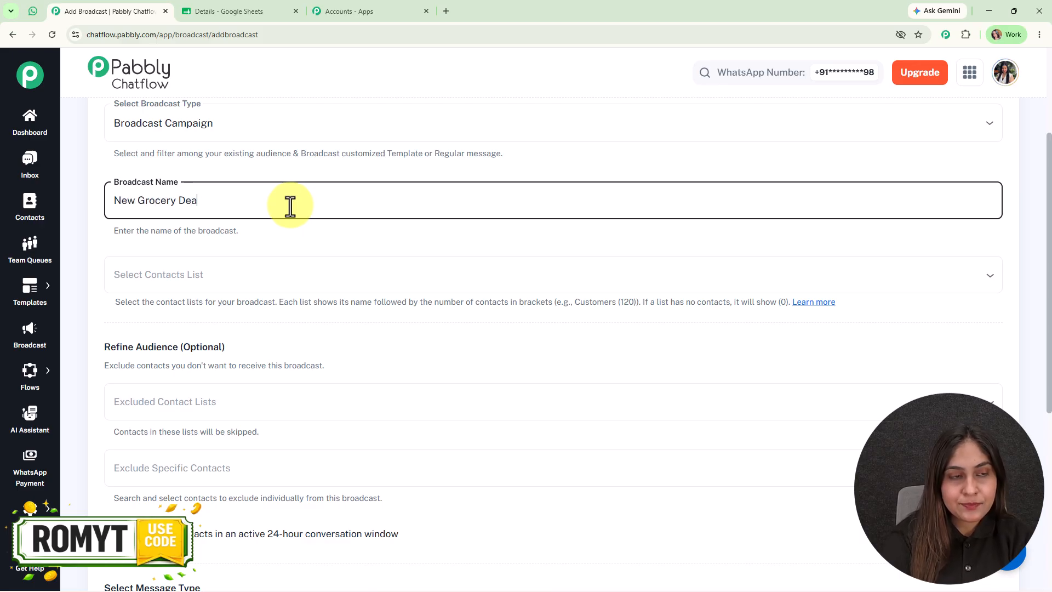
Check the broadcast's contact list field against the customer contacts in the Details sheet.
scroll(317, 224, down, 2)
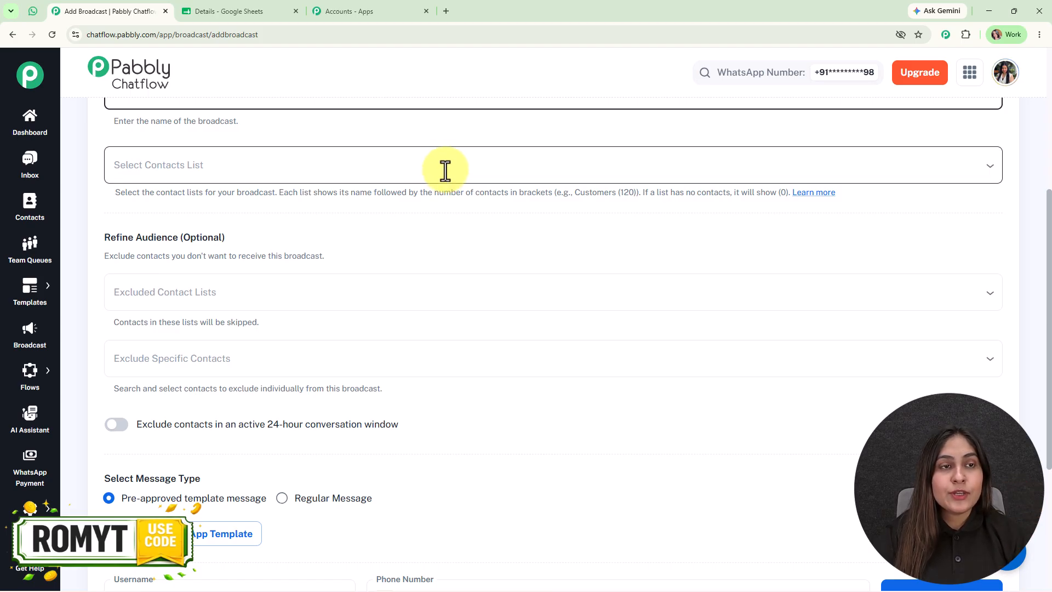
click(222, 11)
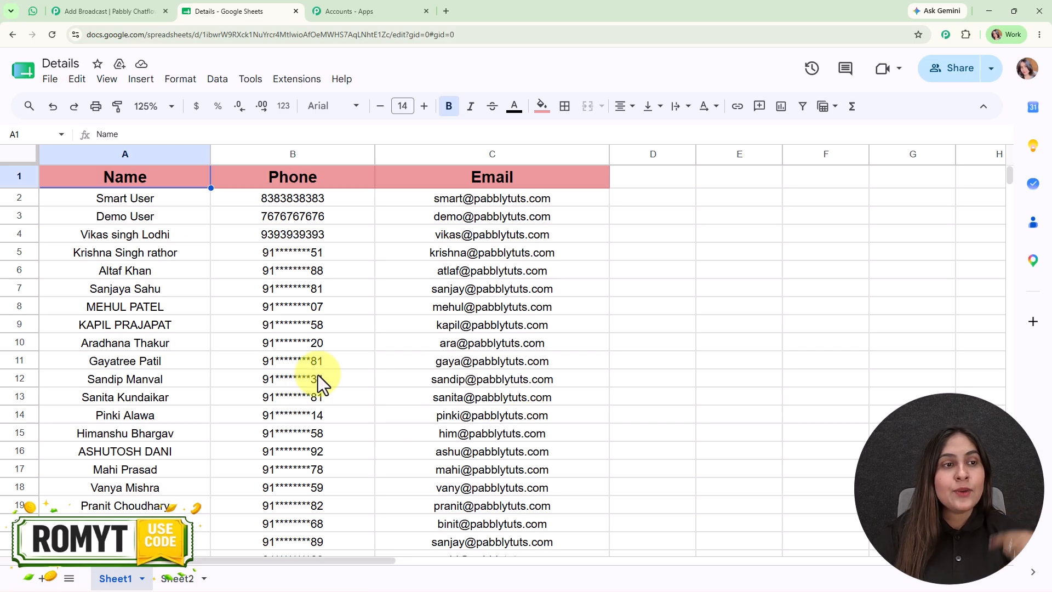
click(116, 11)
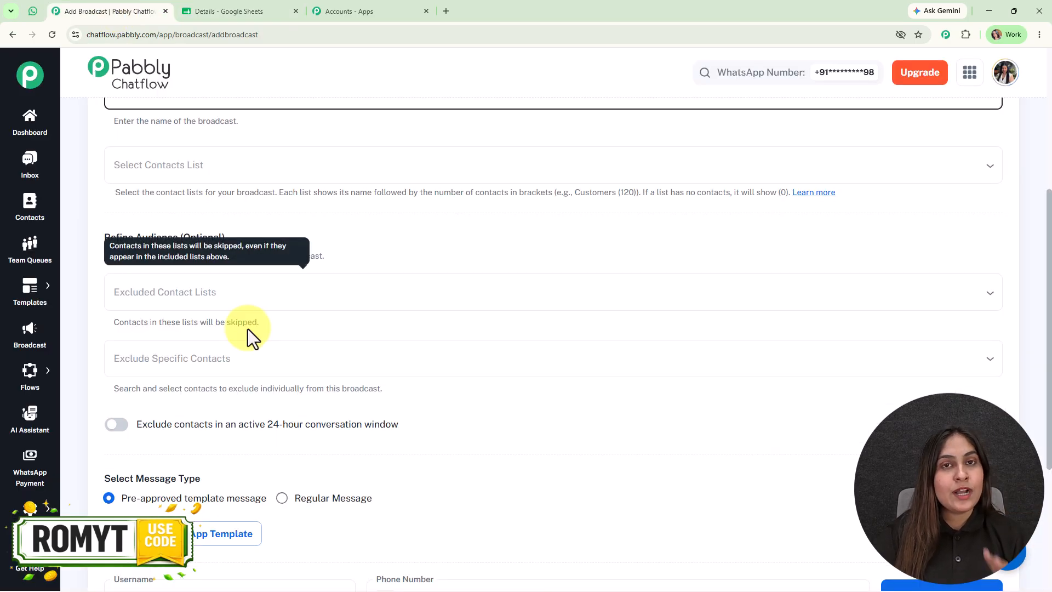
Open the Chatflow Contacts page in a separate browser tab, keeping the broadcast form open.
right_click(30, 199)
click(74, 213)
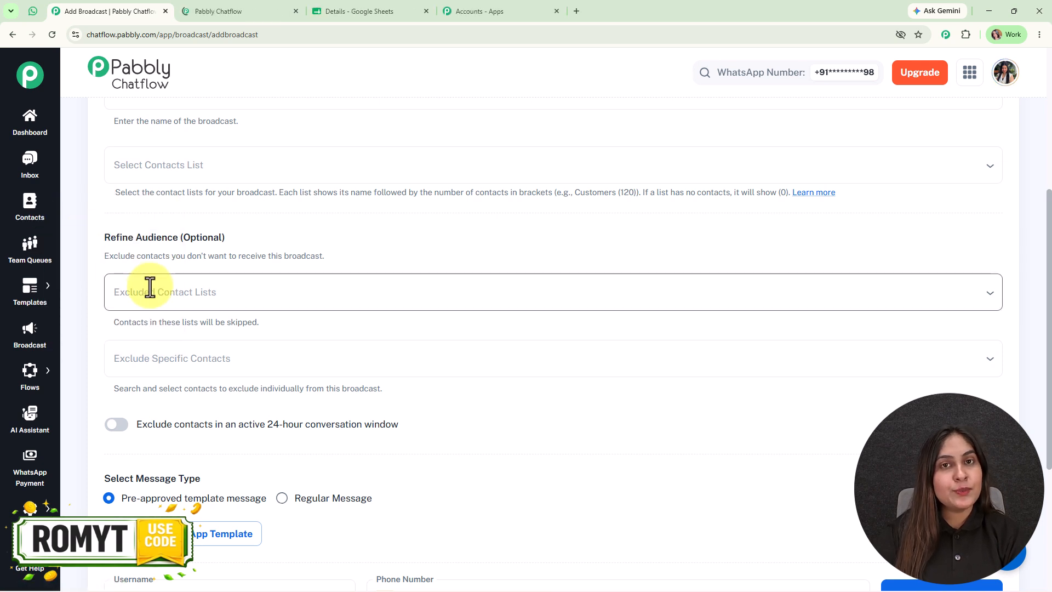
key(ctrl+Tab)
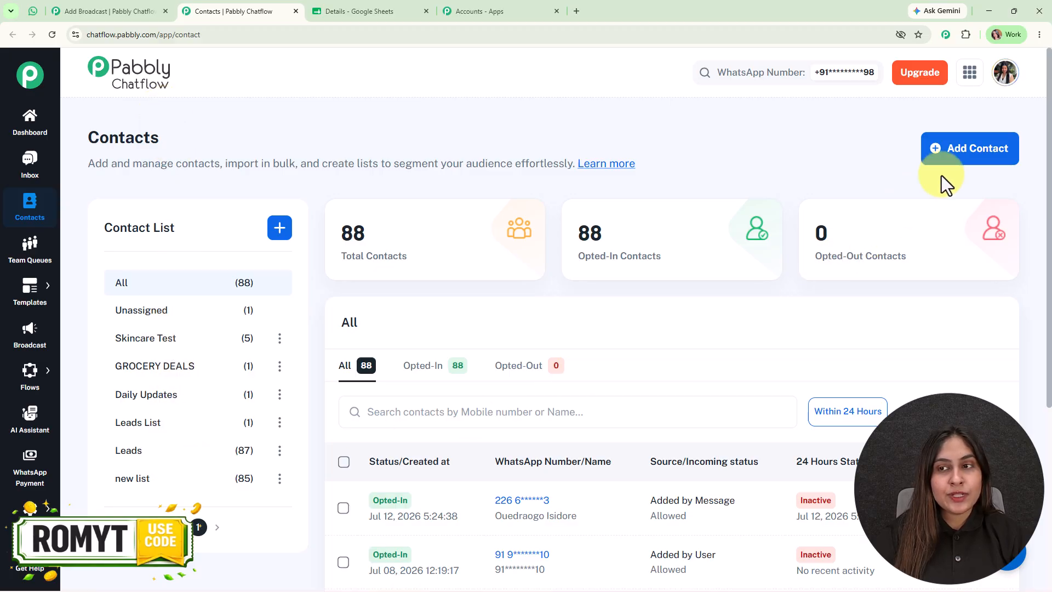
Examine the Add Bulk Contacts CSV import form alongside the Details sheet, then close the form without adding contacts.
click(974, 152)
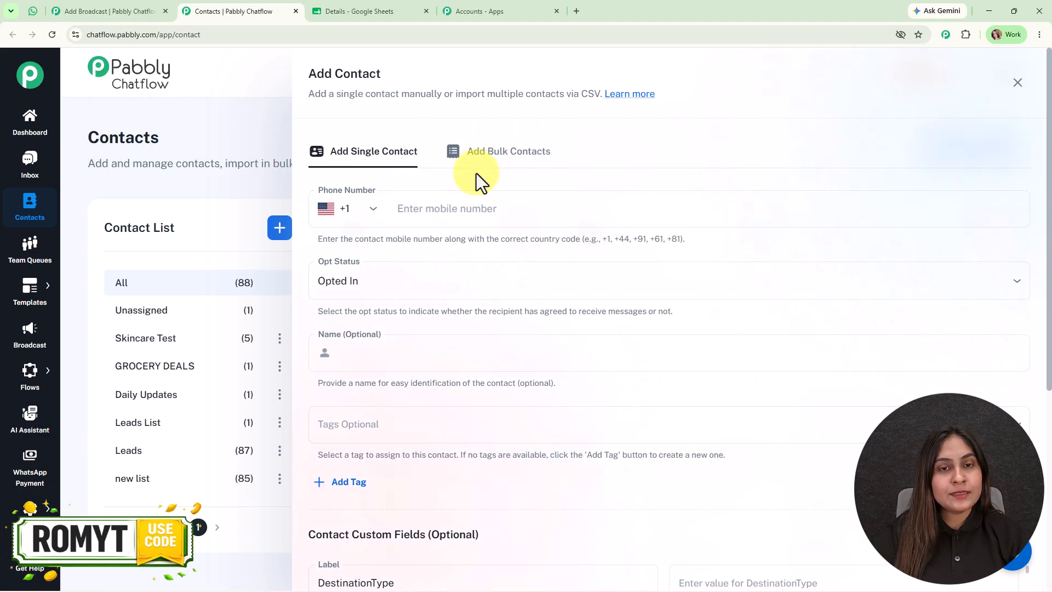
click(488, 153)
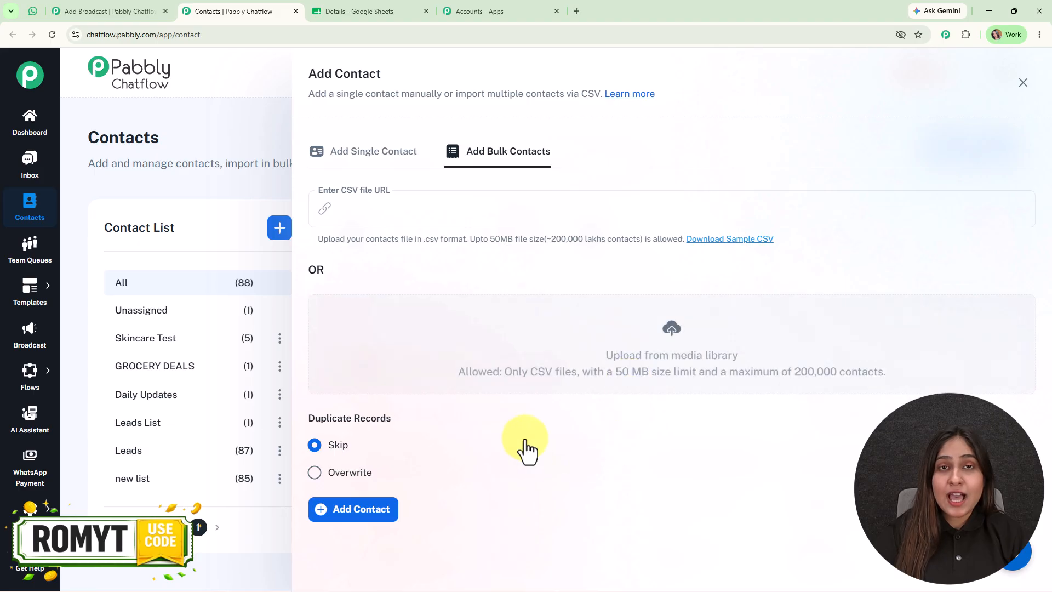
click(390, 10)
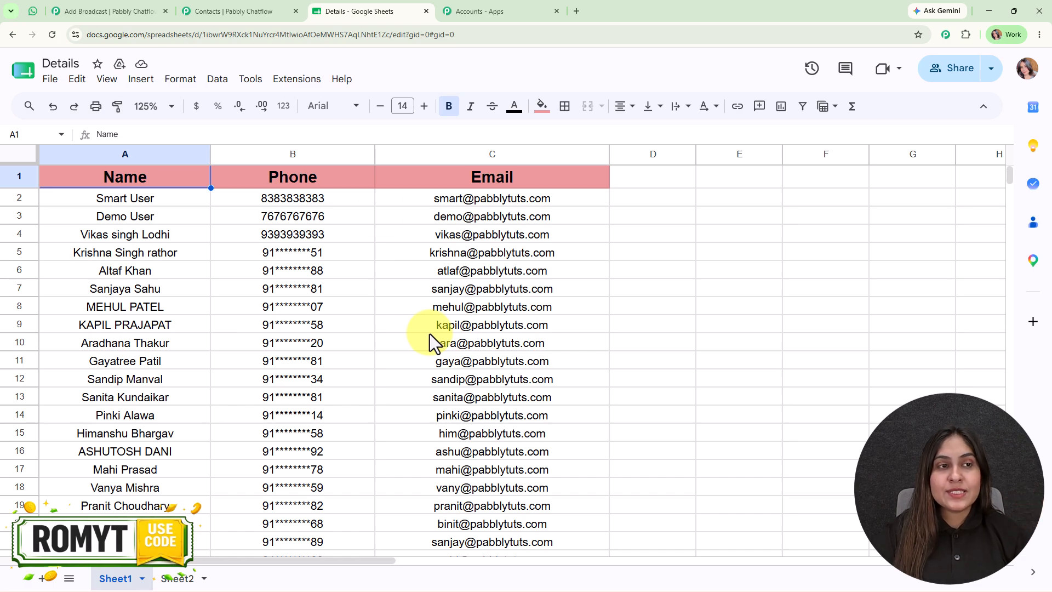
click(272, 9)
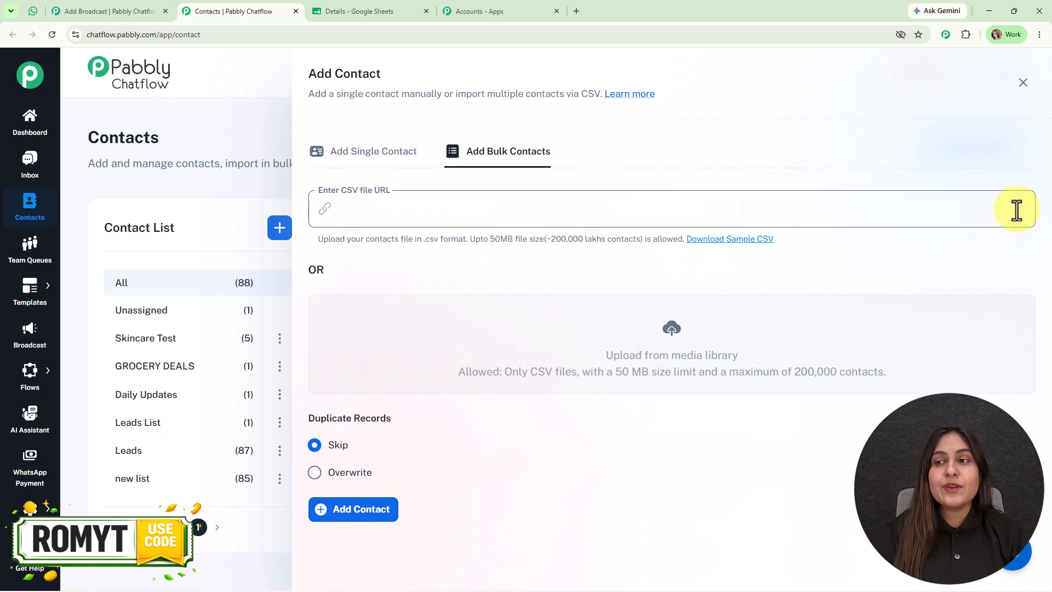
click(1023, 83)
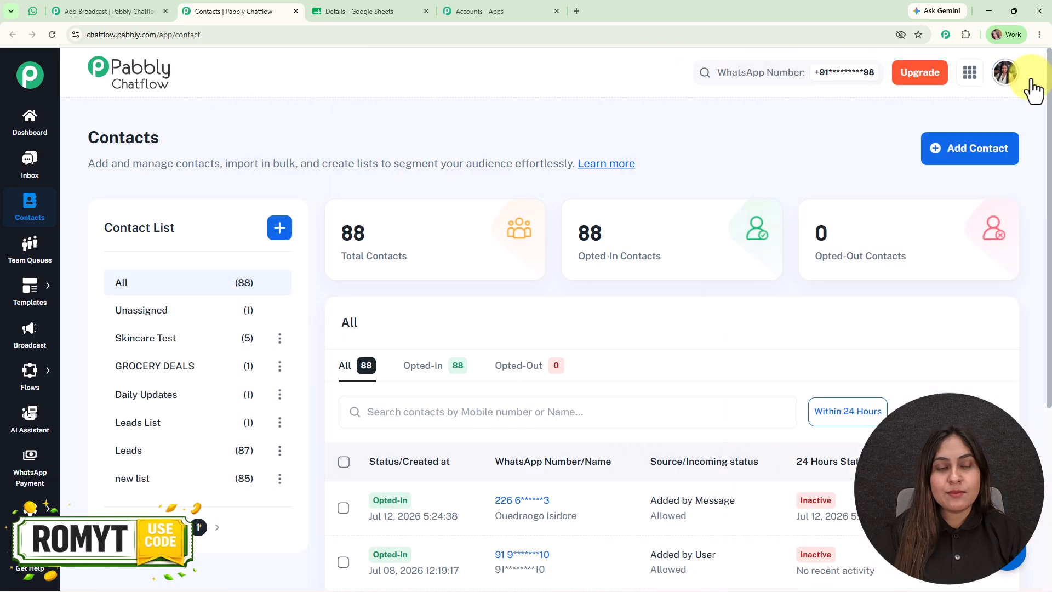
Select "new list" as the contacts list for the broadcast.
click(202, 164)
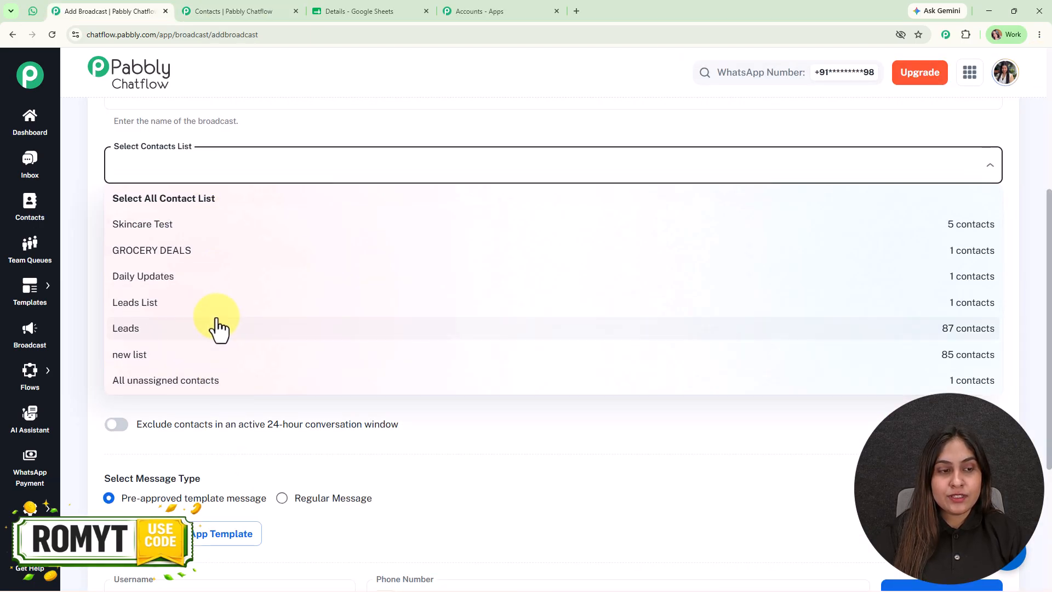
click(218, 355)
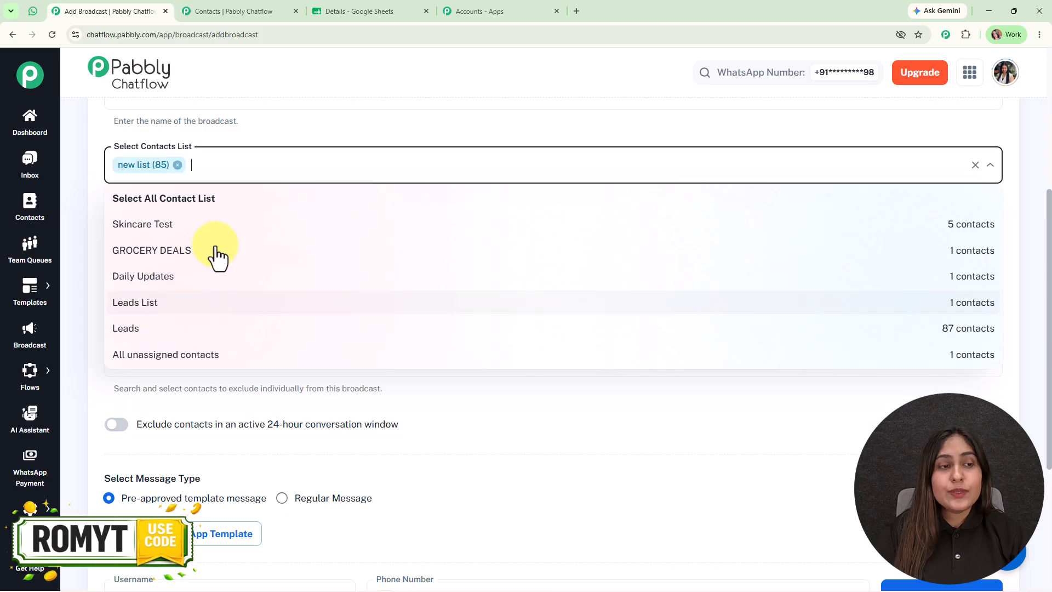
click(388, 130)
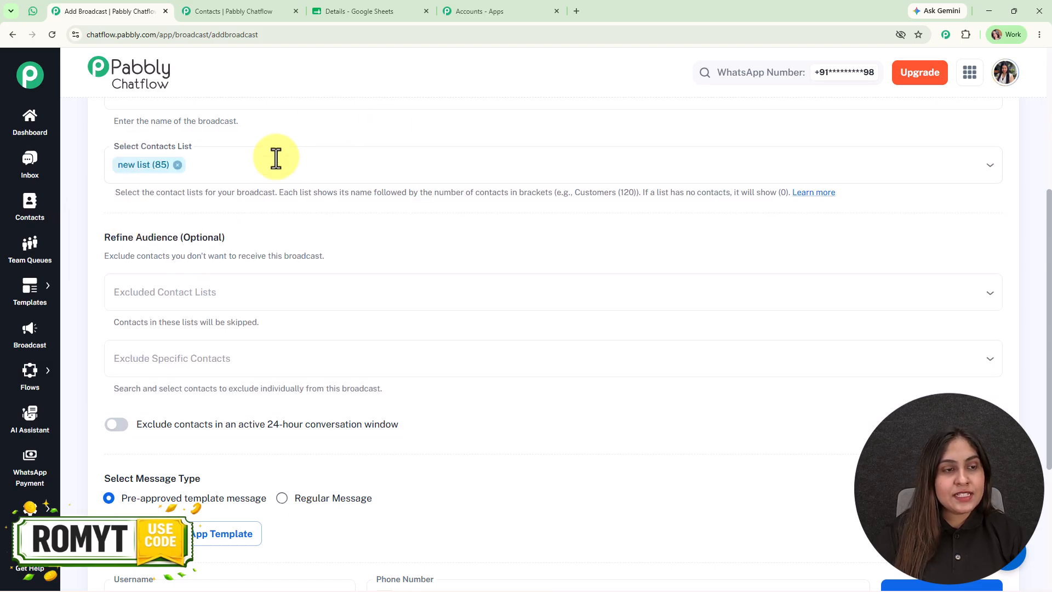
Examine the options for excluding contact lists, specific contacts and contacts in an active 24-hour conversation window.
scroll(588, 267, down, 2)
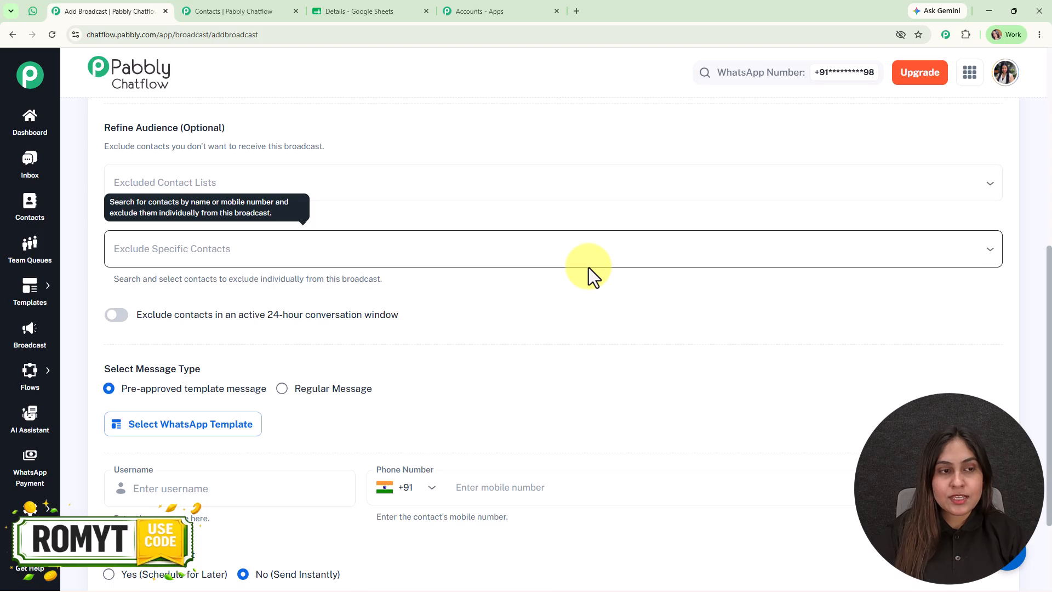
click(298, 251)
click(499, 144)
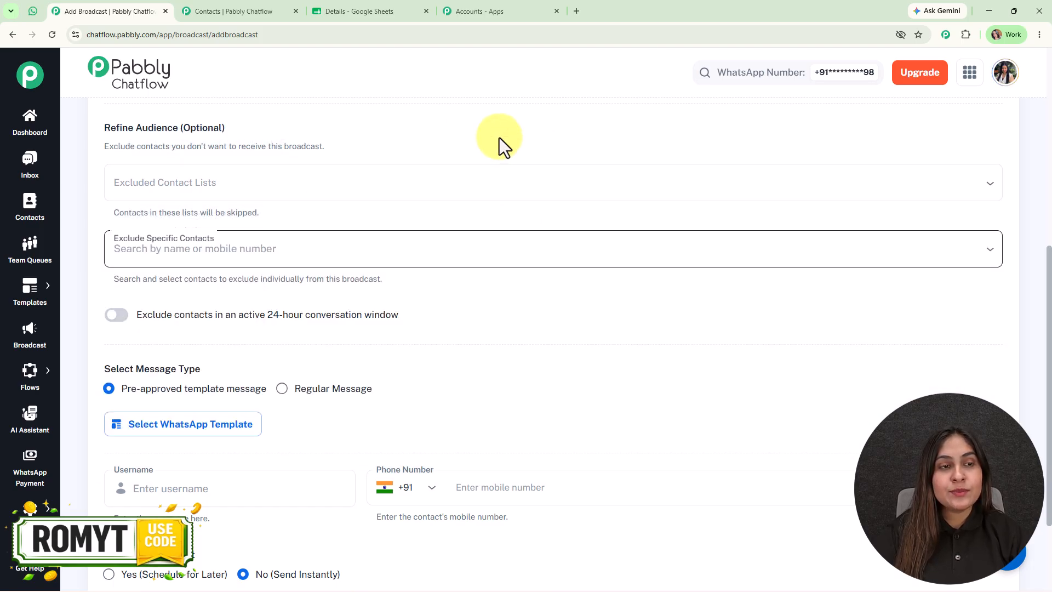
scroll(414, 263, up, 3)
scroll(361, 348, down, 4)
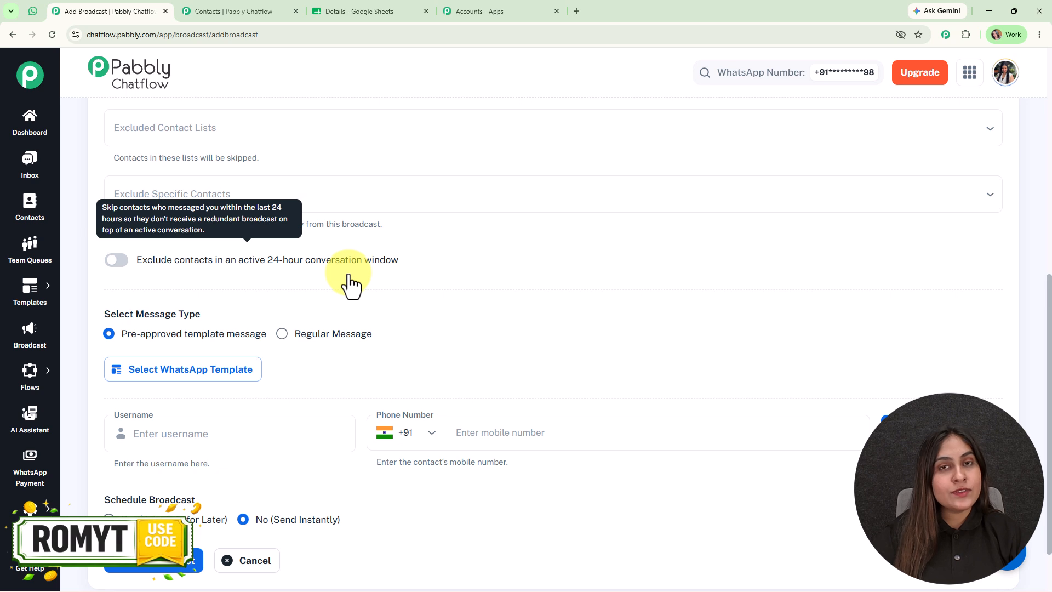
Try the regular message type for the broadcast with the Text format and the sample message "dfcasdca".
scroll(351, 285, down, 2)
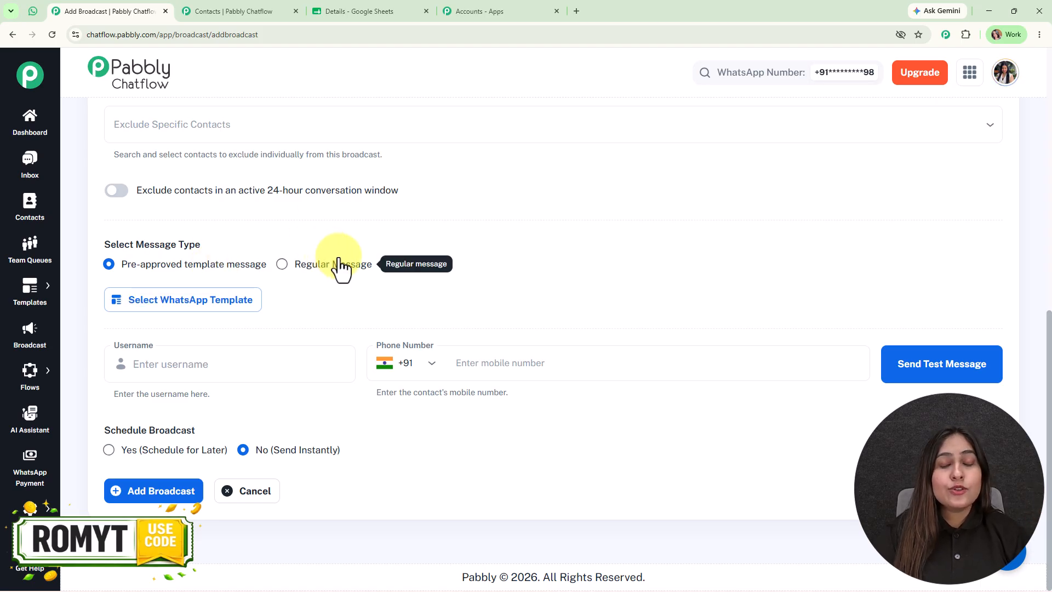
click(337, 266)
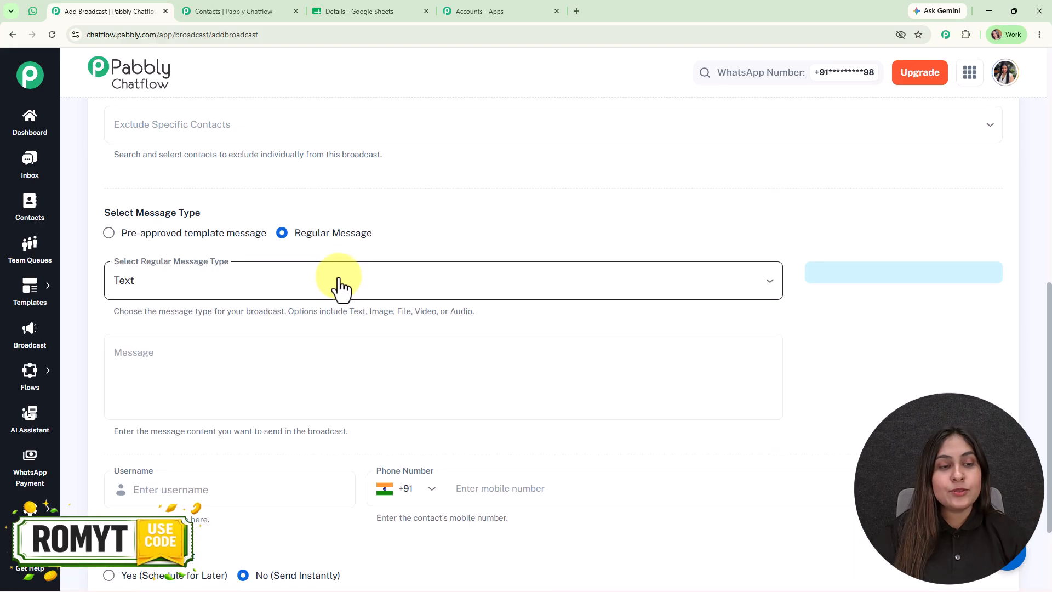
click(339, 281)
click(581, 236)
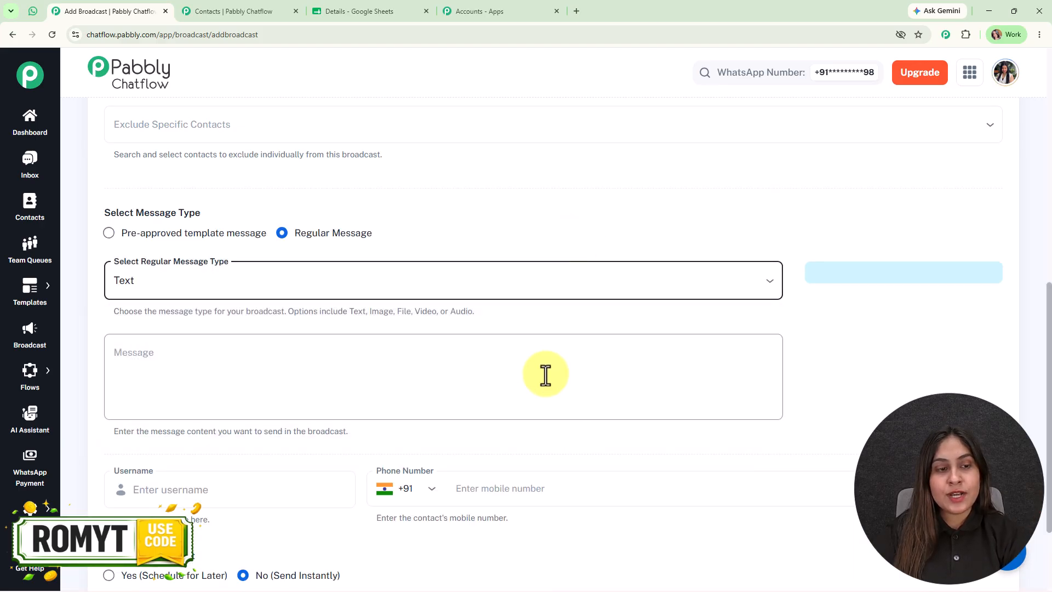
click(437, 368)
text(dfcasdca)
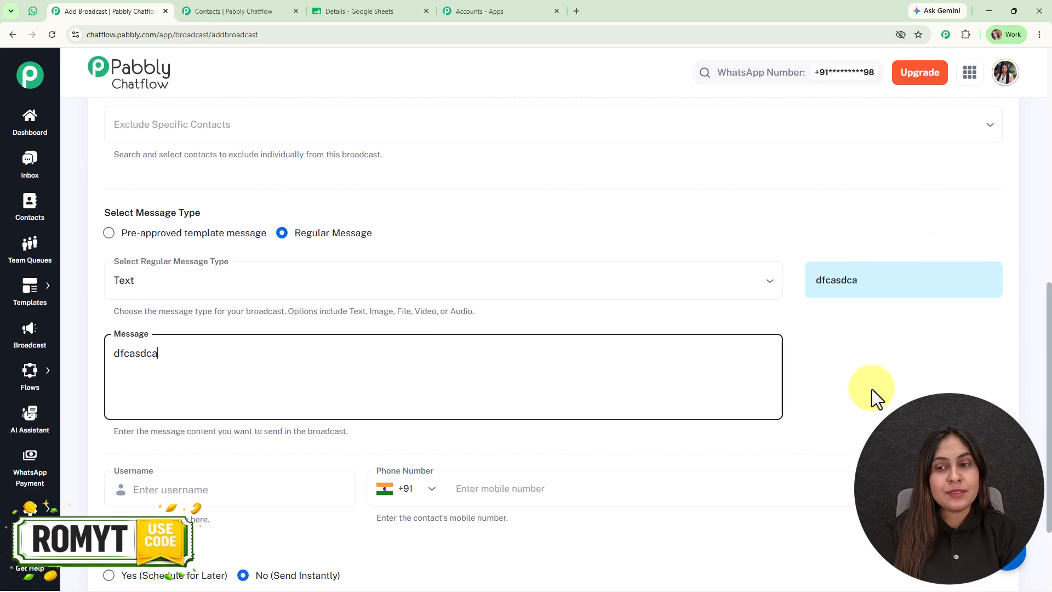
Set the message type to pre-approved template, search the approved templates for "gro" and choose the grocery_deals template.
click(212, 234)
click(224, 305)
click(340, 192)
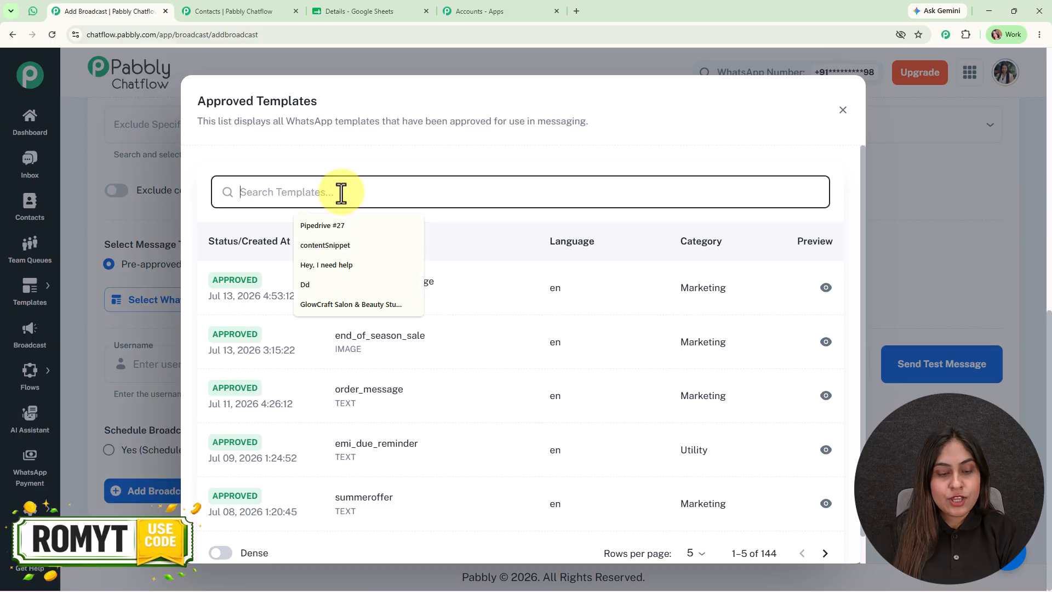
text(gro)
click(370, 377)
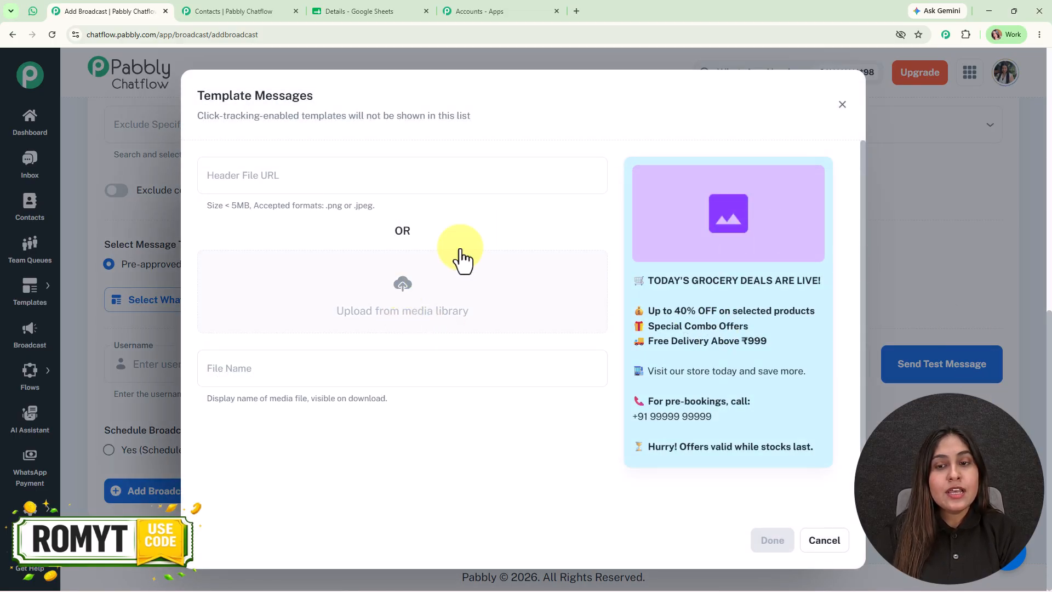
Insert the "Today's Grocery Deals Are Live!" image from the media library as the template header and confirm the template.
click(399, 286)
scroll(441, 377, down, 3)
scroll(441, 378, down, 2)
click(557, 347)
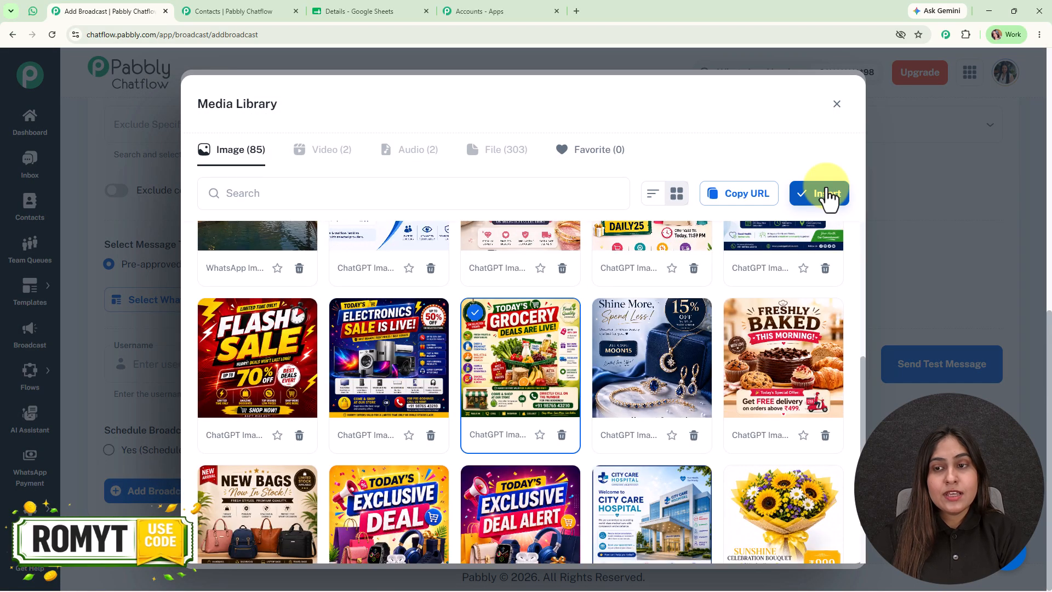
click(826, 196)
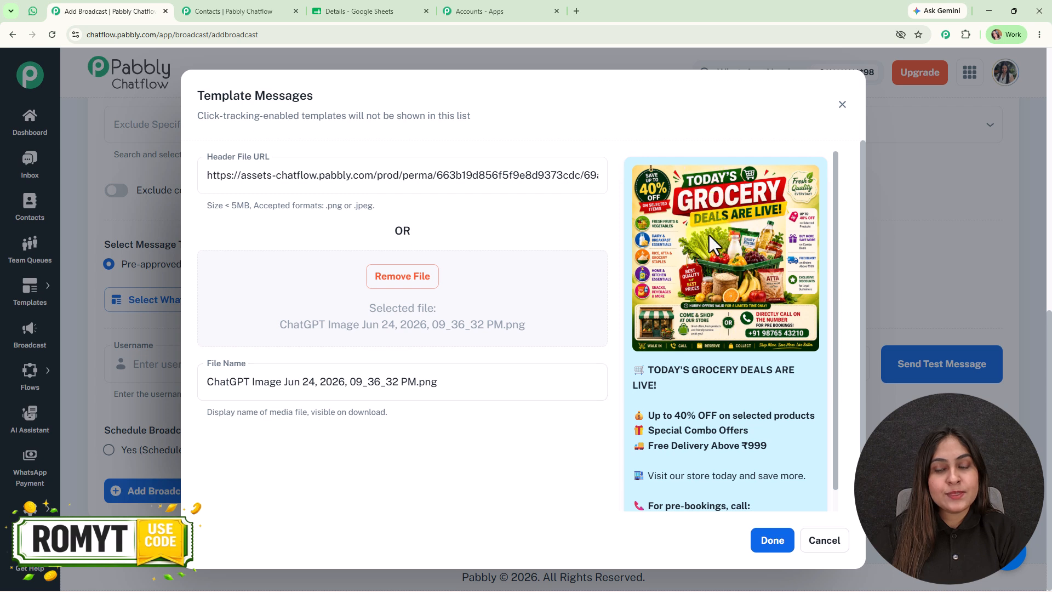
scroll(709, 235, down, 1)
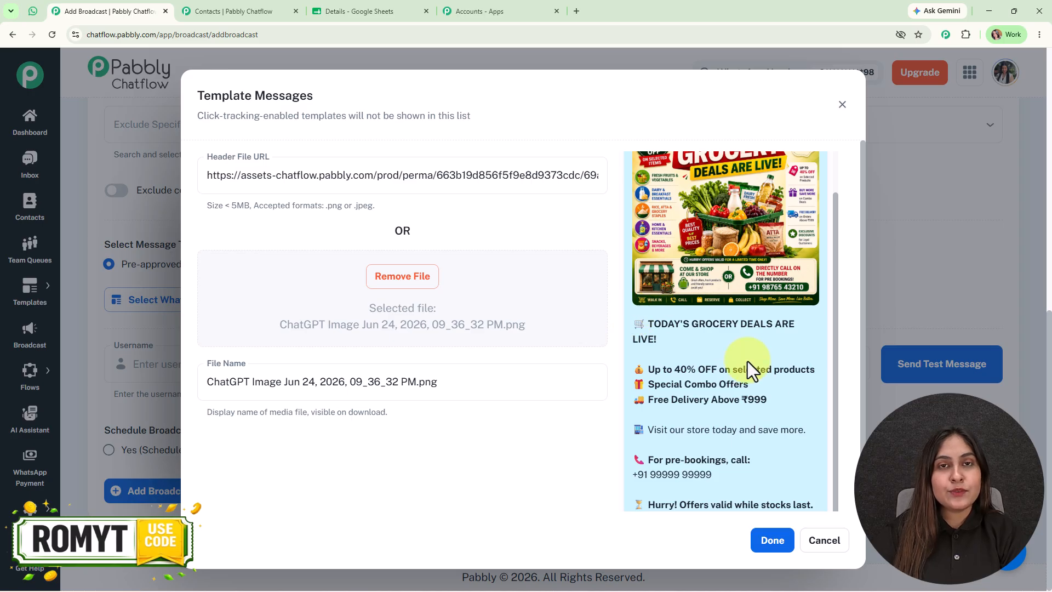
click(773, 542)
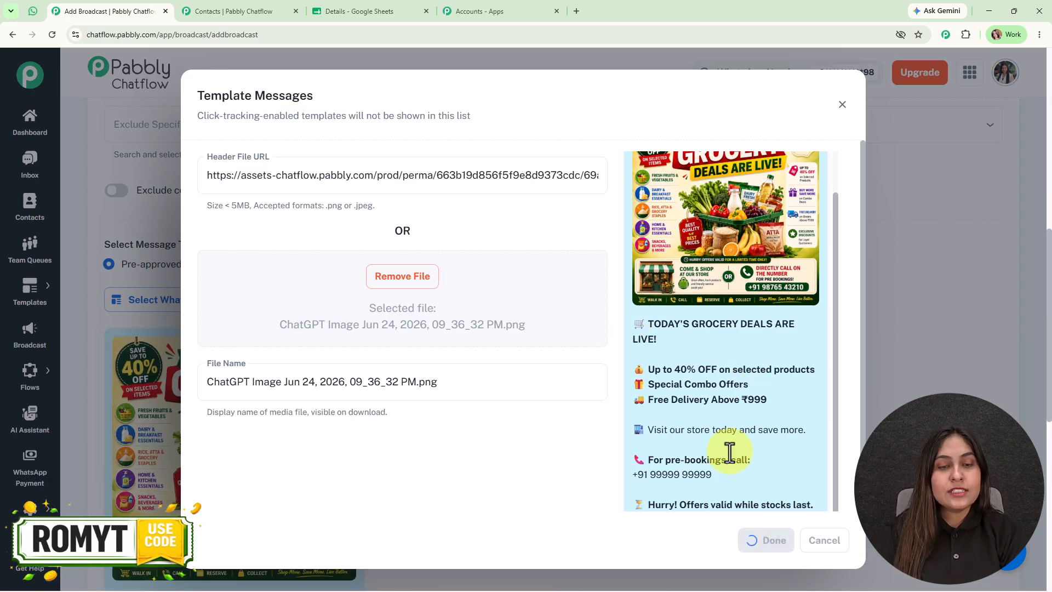
Send a test message using the recipient's name and mobile number, check it in WhatsApp Web and return to the broadcast form.
scroll(646, 413, down, 7)
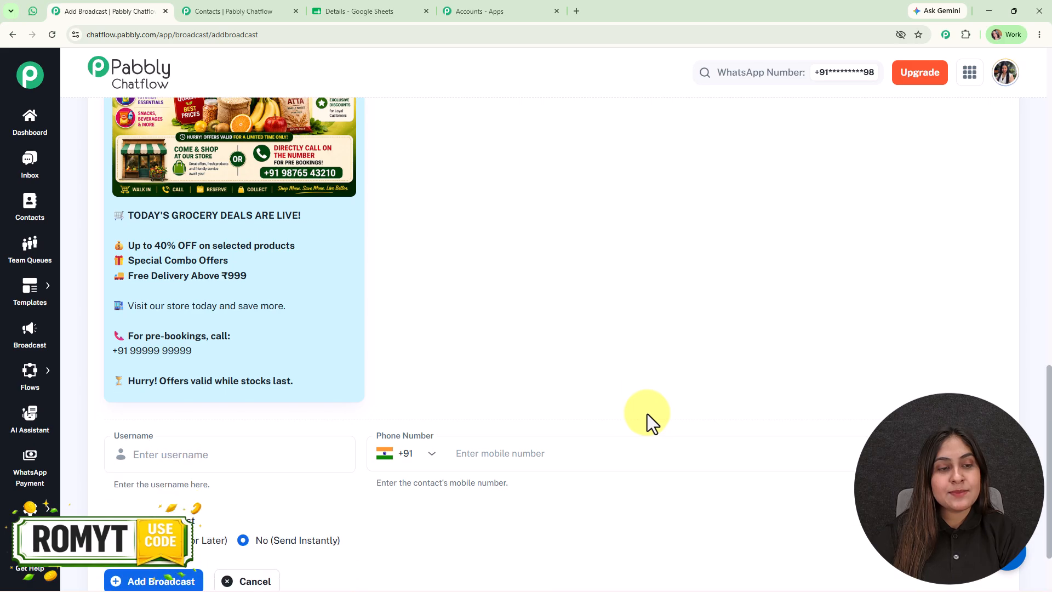
scroll(646, 413, down, 2)
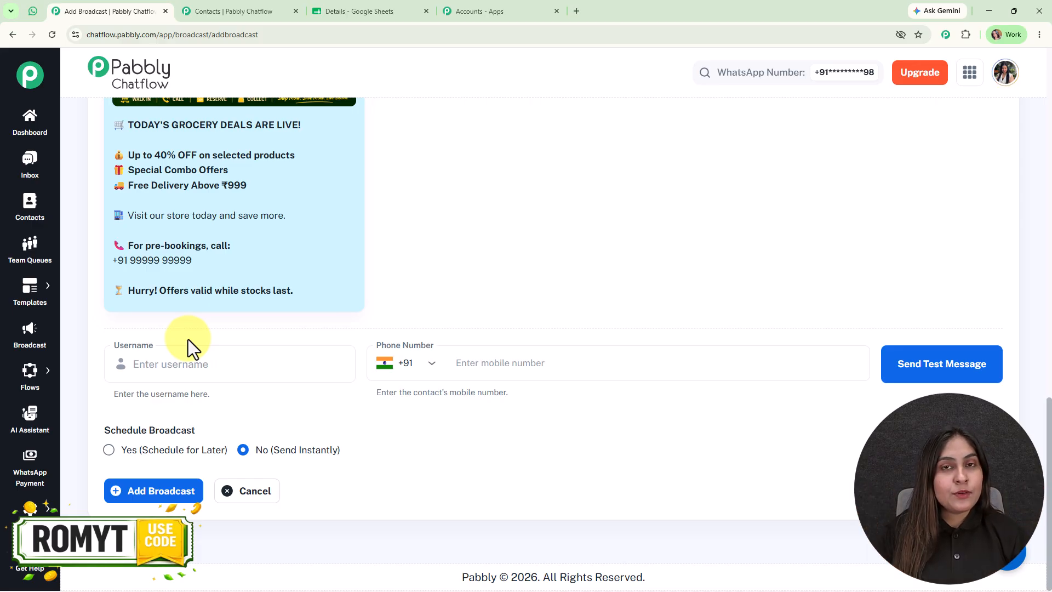
click(199, 357)
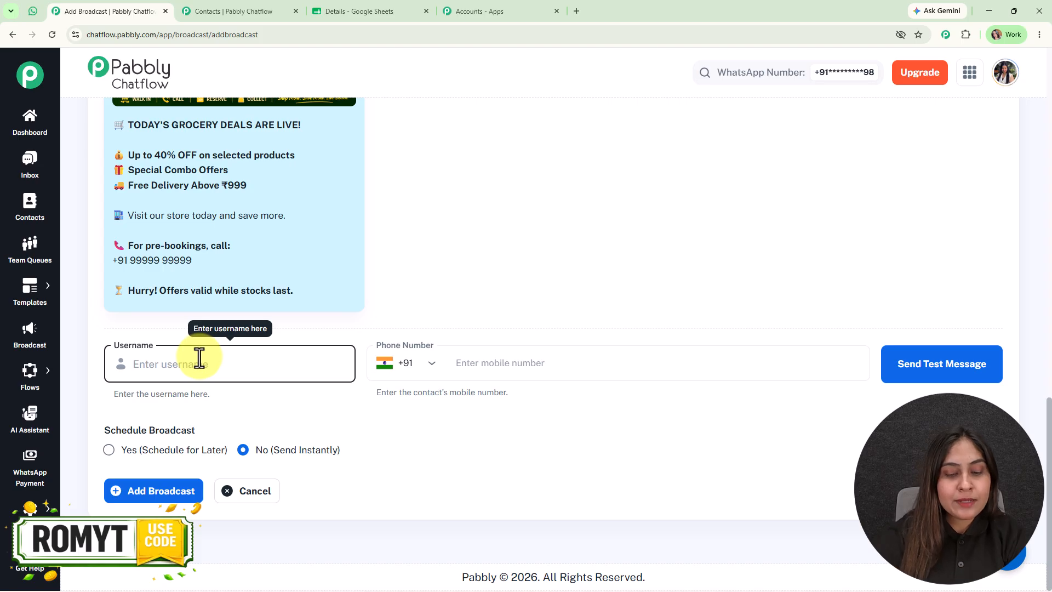
click(509, 365)
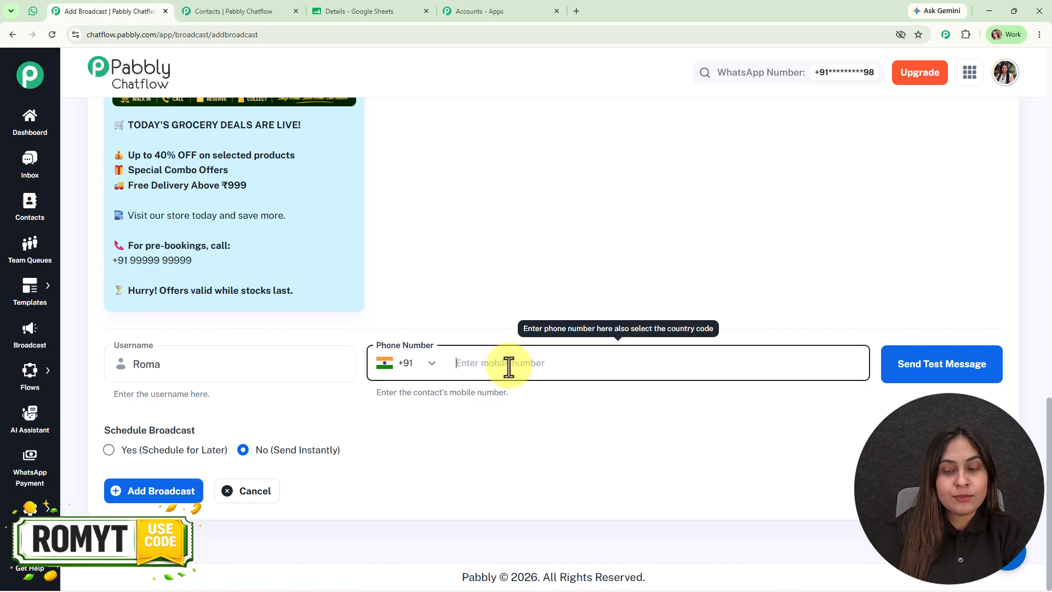
text(88)
click(955, 373)
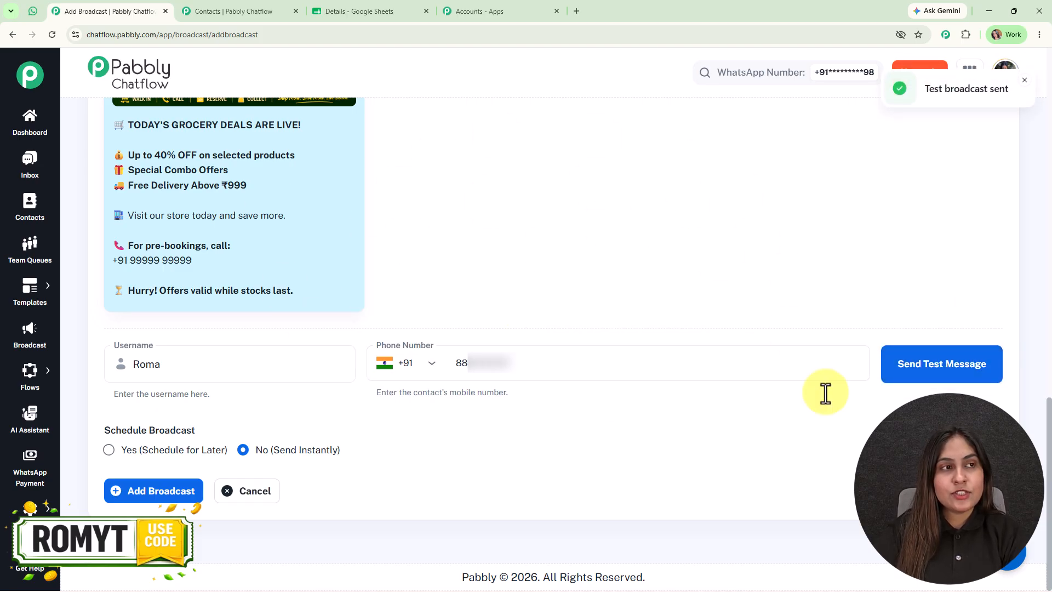
click(28, 5)
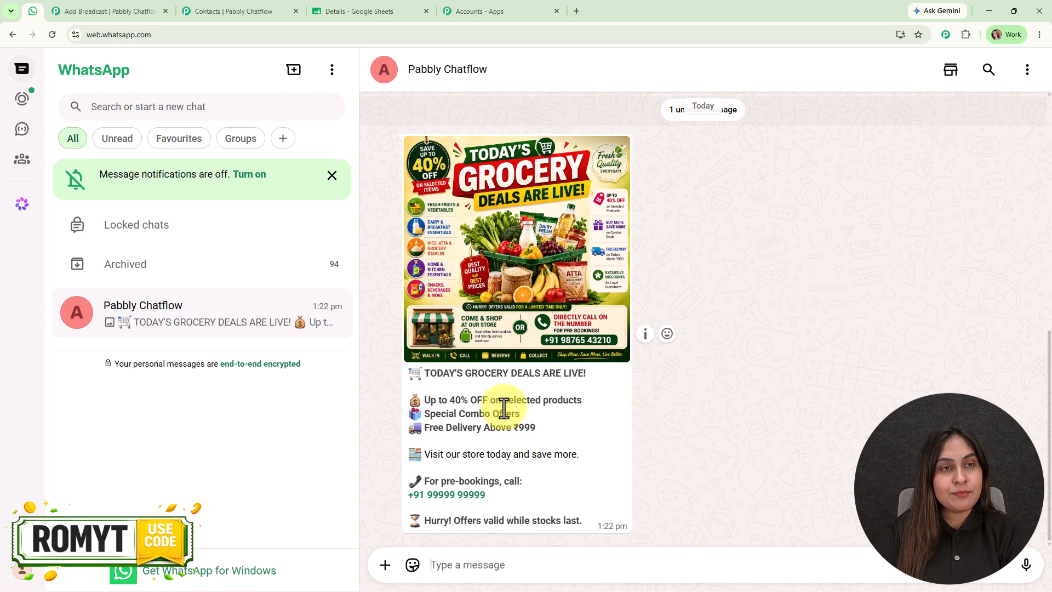
click(165, 11)
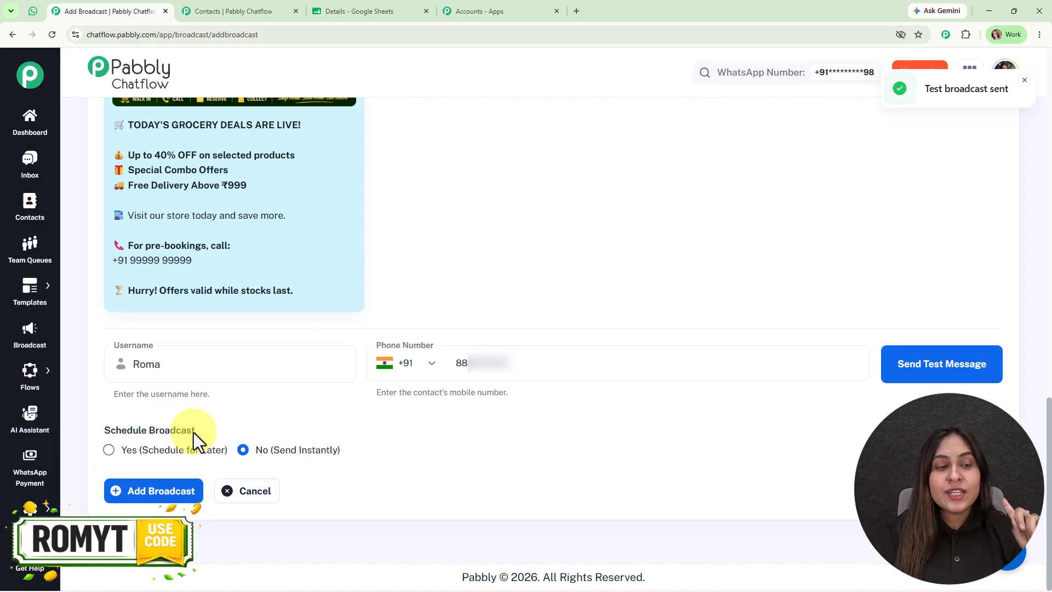
Schedule the broadcast for 07/31/2026 01:00 PM and add it.
click(108, 449)
click(740, 499)
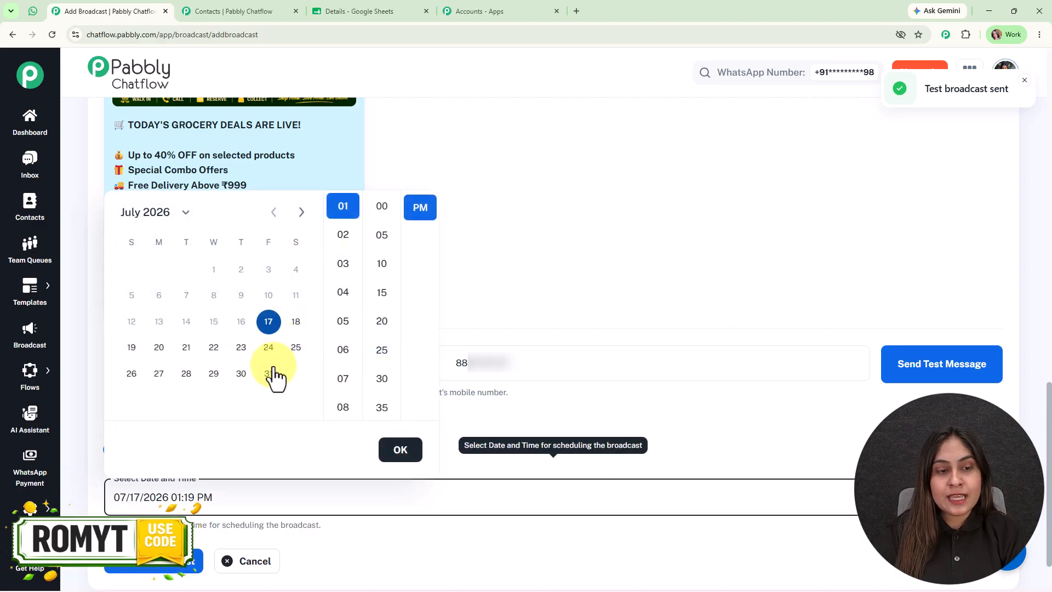
click(274, 375)
click(382, 206)
click(393, 457)
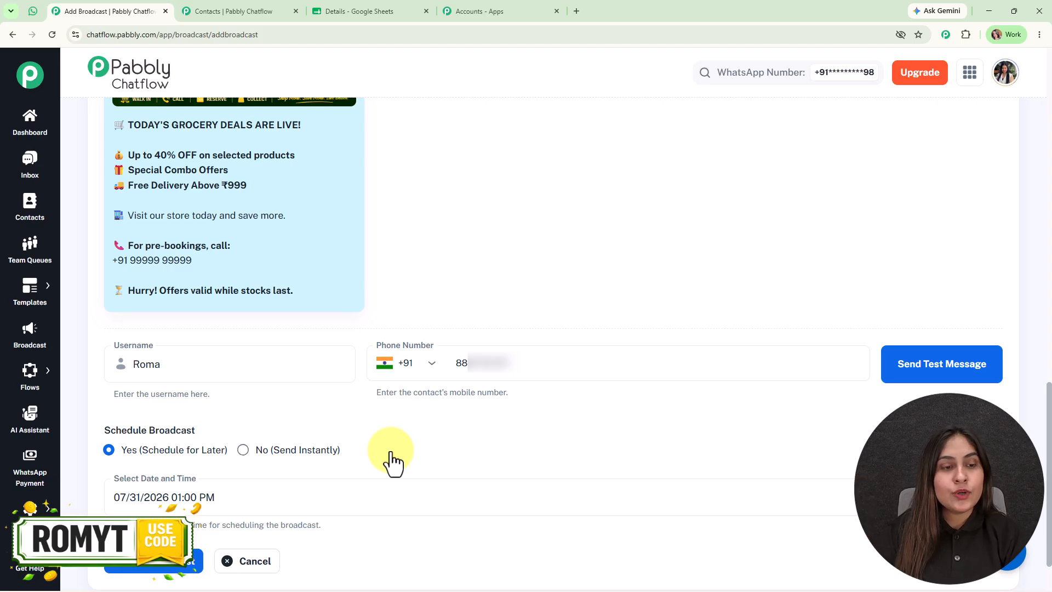
click(151, 564)
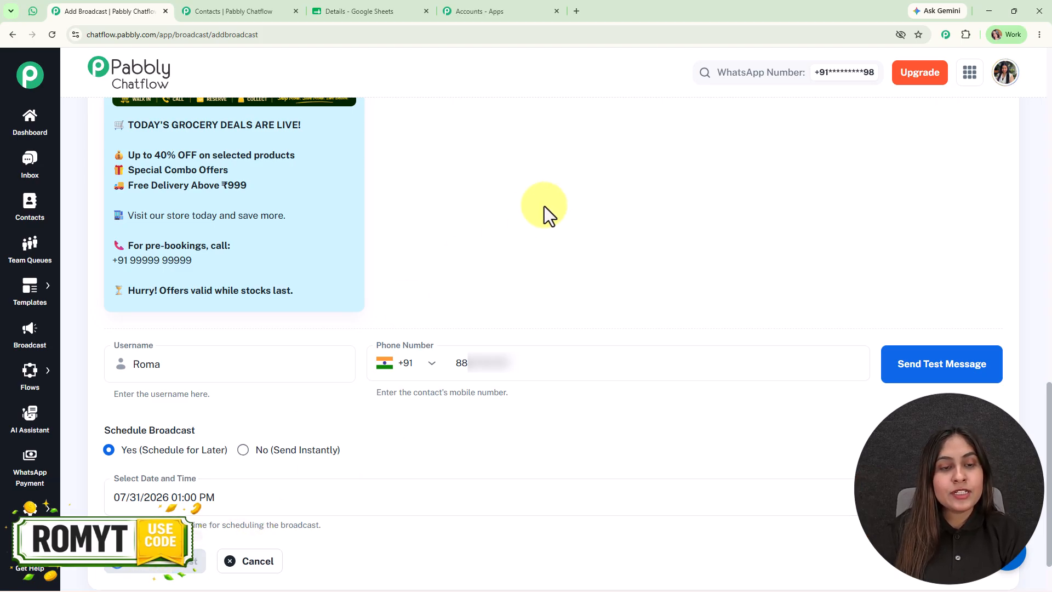
Examine the report of the sent "70% Off" broadcast, including its failed deliveries, then return to the list of all broadcasts.
scroll(560, 278, down, 1)
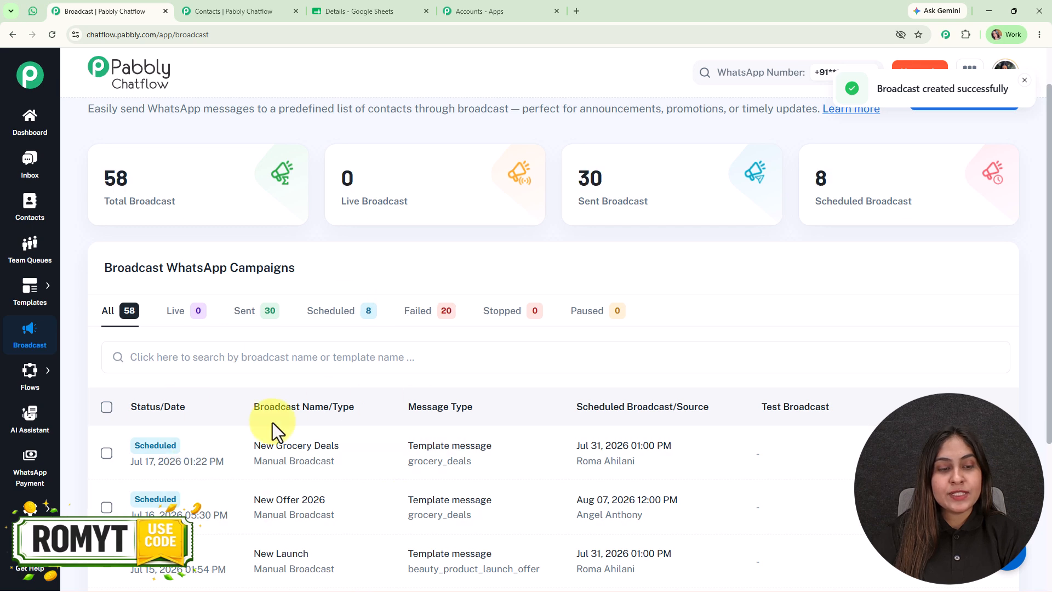
click(245, 318)
scroll(958, 323, down, 4)
click(958, 317)
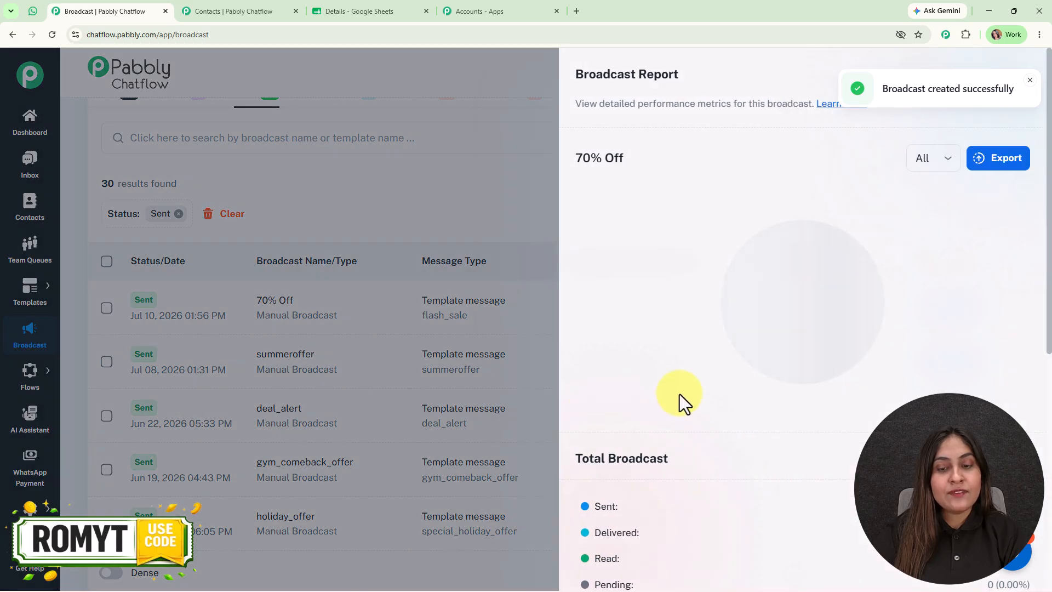
scroll(679, 393, down, 4)
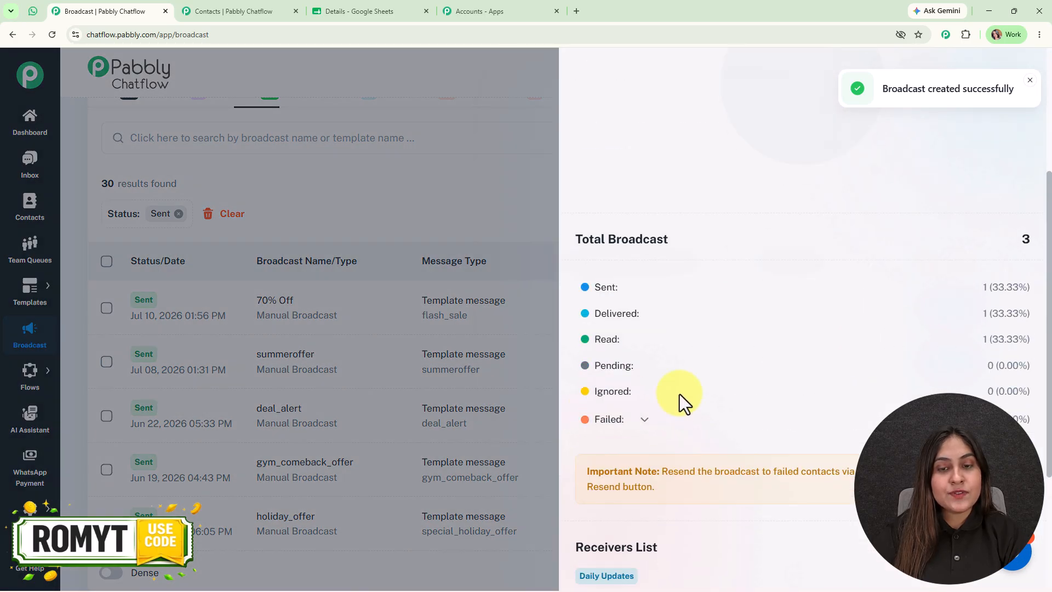
click(614, 421)
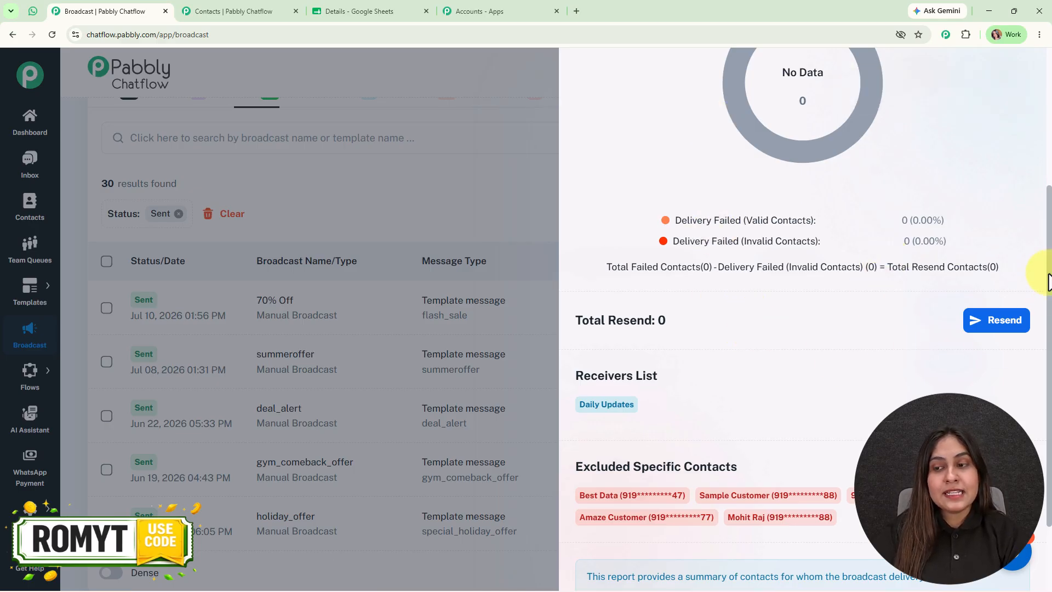
scroll(931, 395, up, 6)
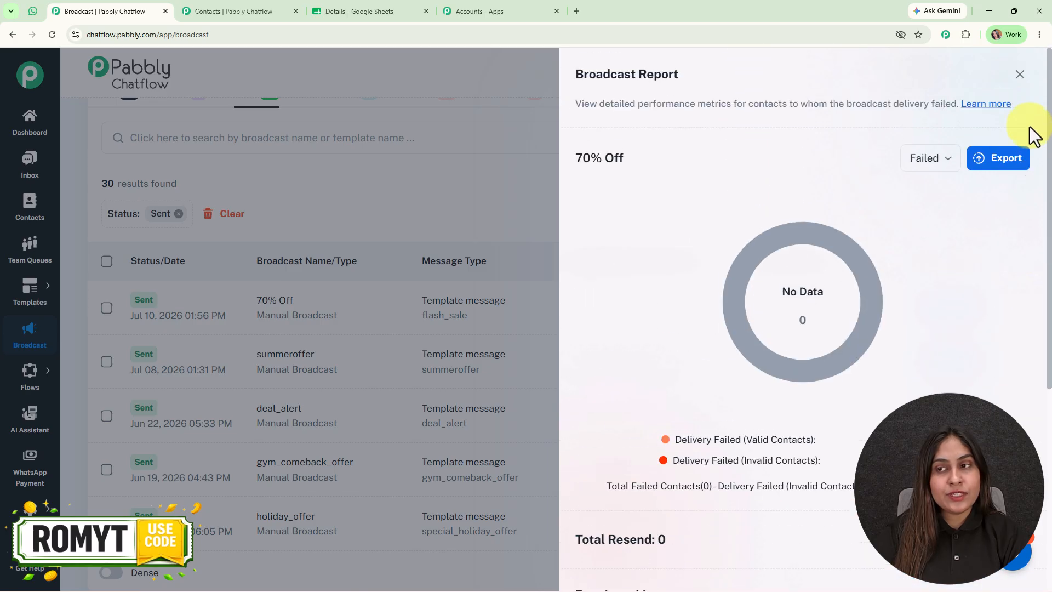
click(1017, 74)
scroll(418, 361, up, 4)
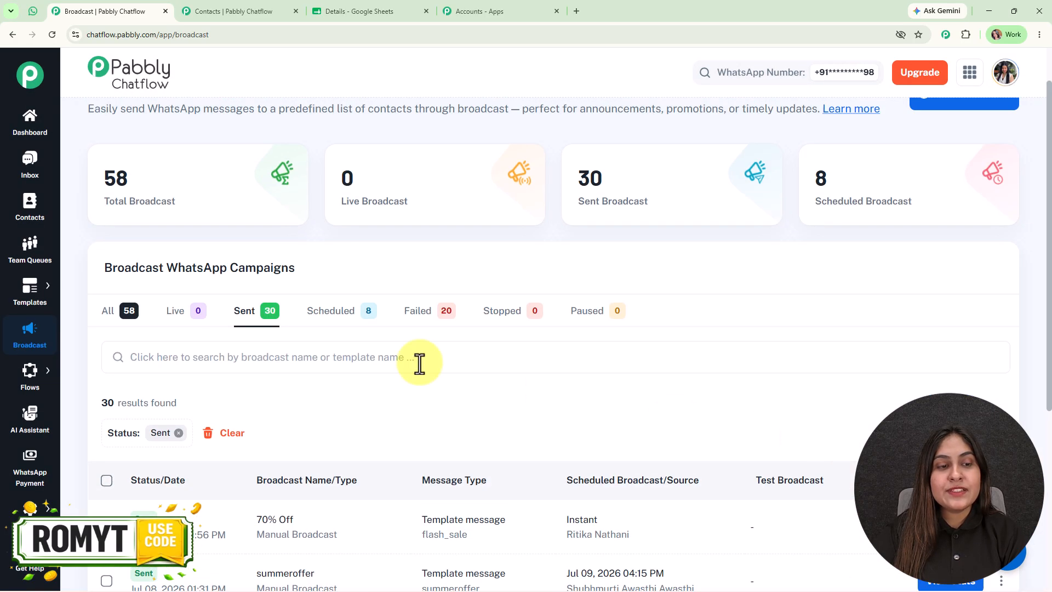
click(108, 310)
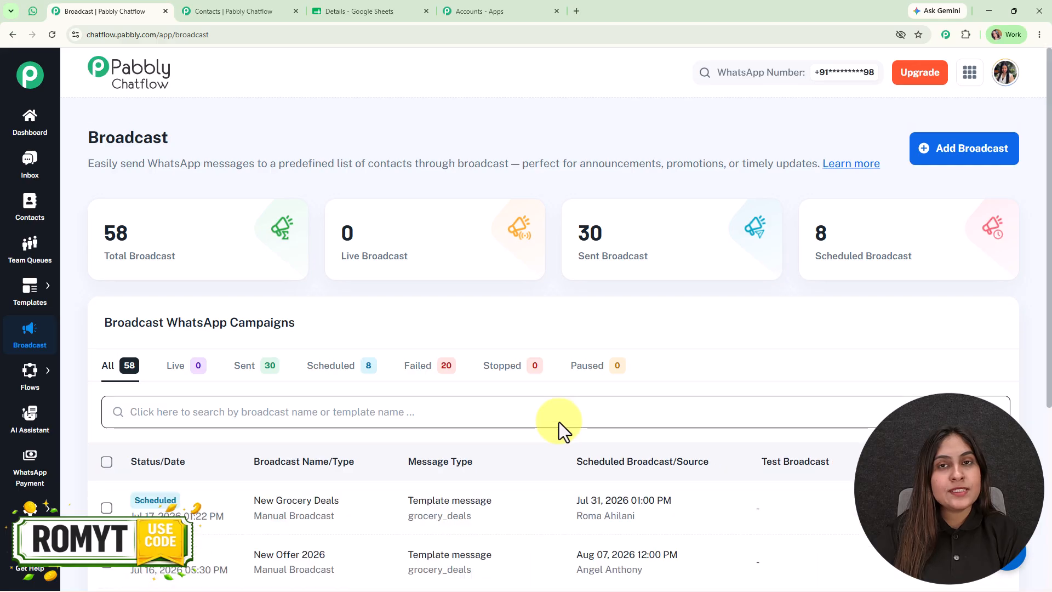